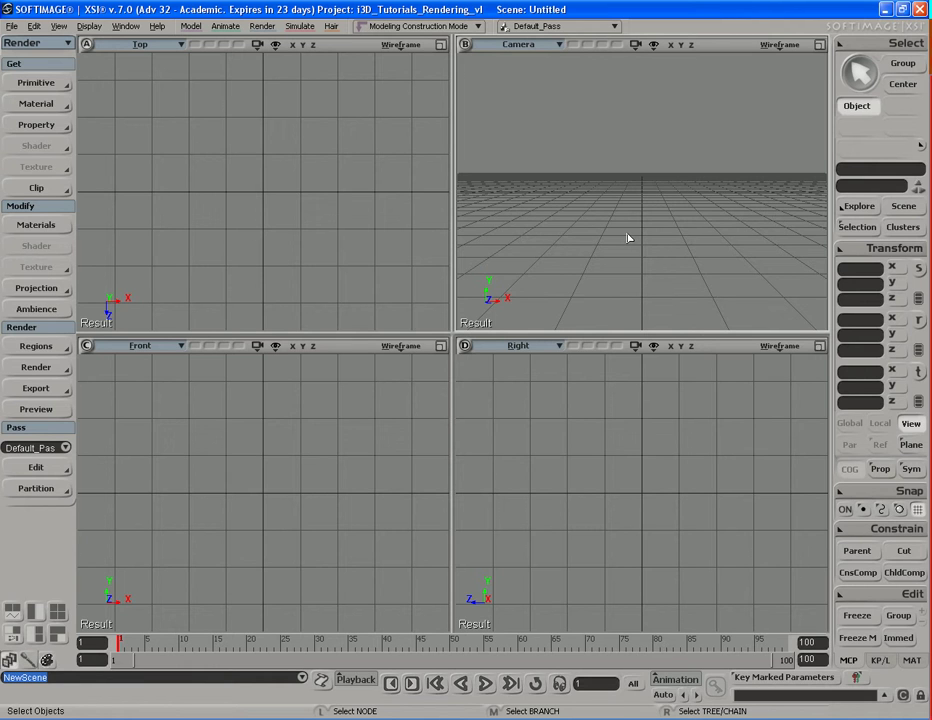
Open the Primitives_Start scene from the project's Scenes folder.
key(ctrl+o)
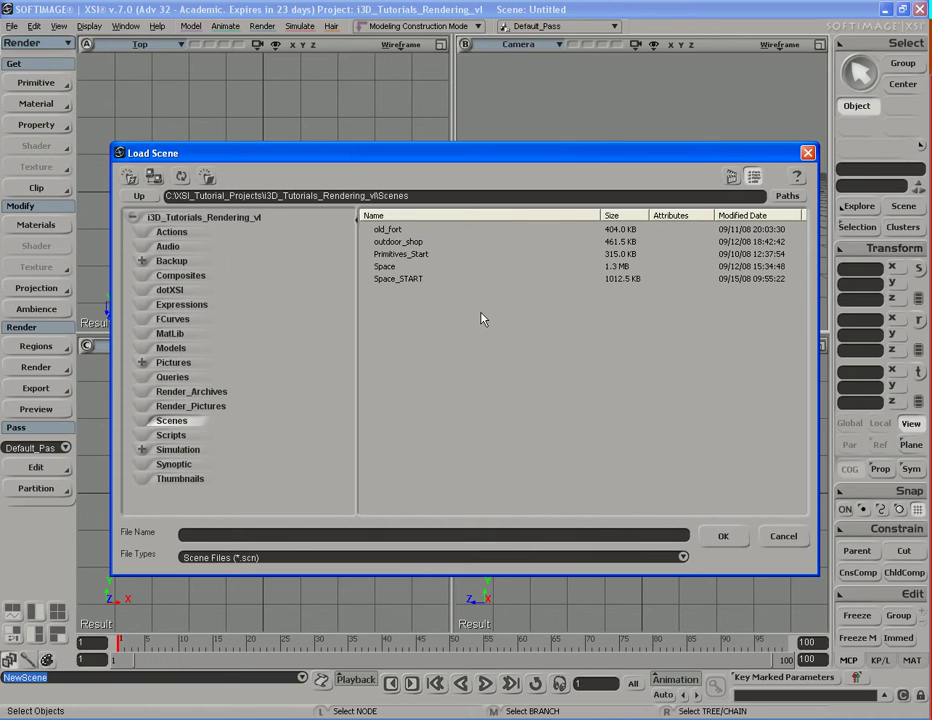
click(385, 255)
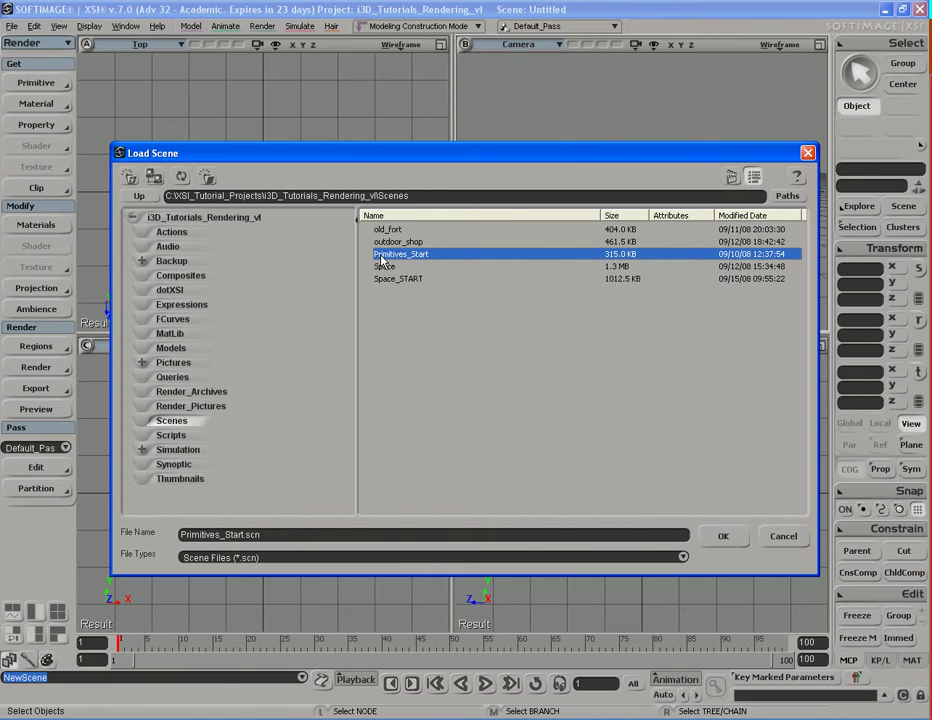
double_click(405, 255)
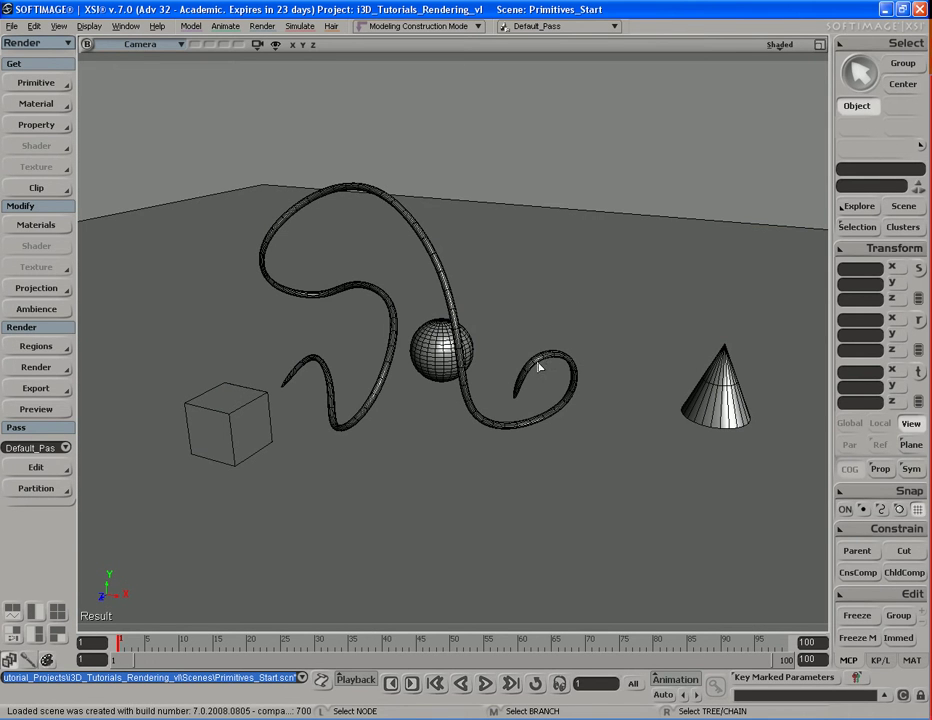
Examine the cube, sphere, cone and squiggle in the camera view from different angles and distances.
key(s)
right_drag(547, 364, 518, 286)
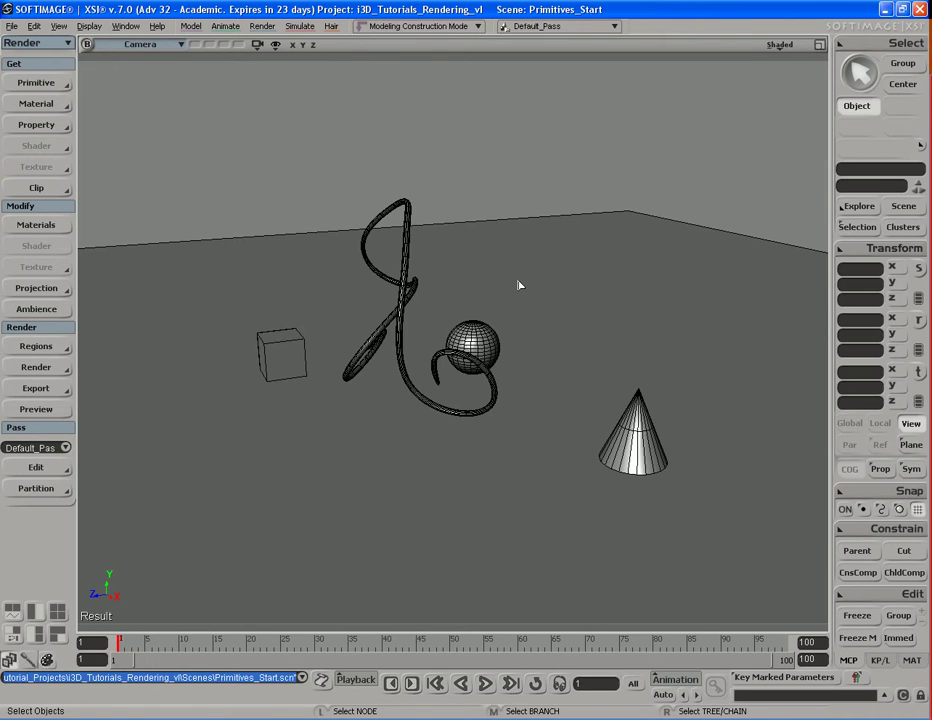
key(s)
right_drag(516, 283, 519, 286)
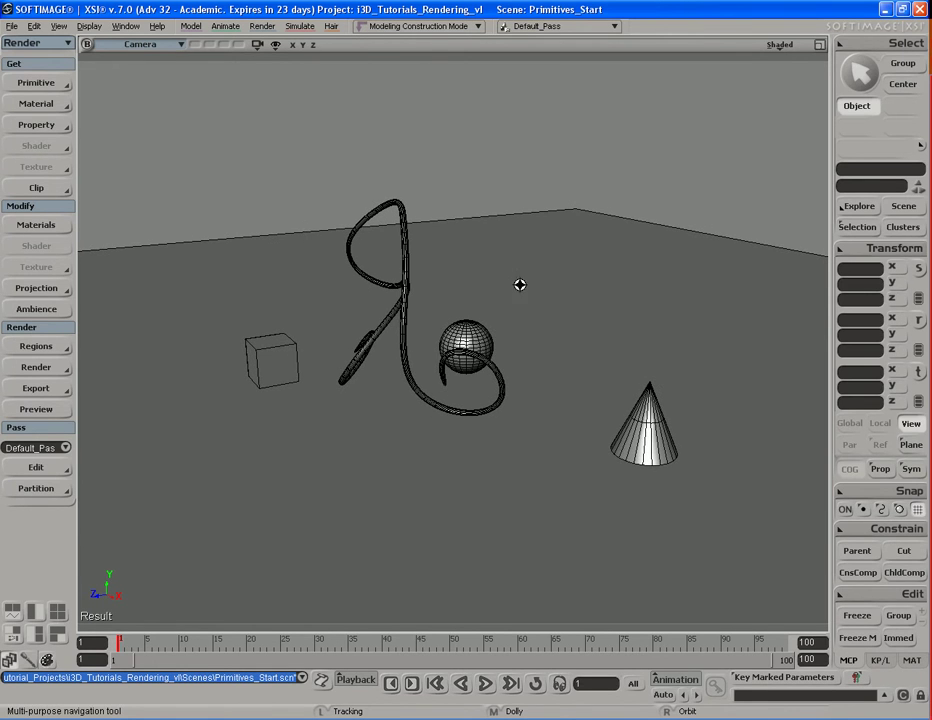
key(s)
right_drag(520, 286, 578, 286)
key(s)
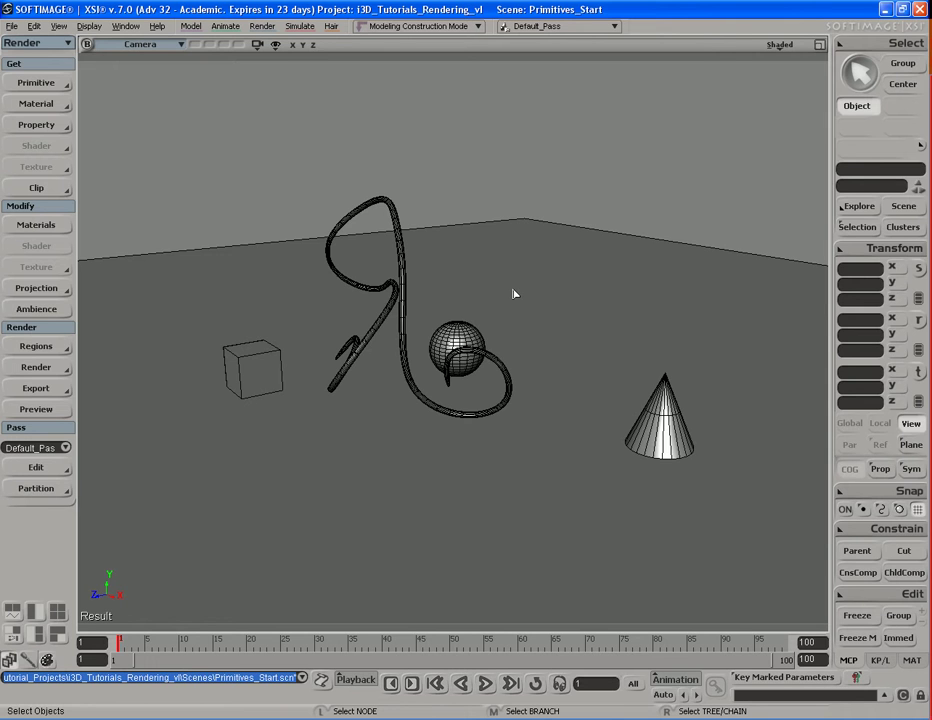
key(s)
mouse_move(518, 289)
right_down()
mouse_move(510, 297)
mouse_move(521, 292)
right_up()
drag(521, 292, 520, 291)
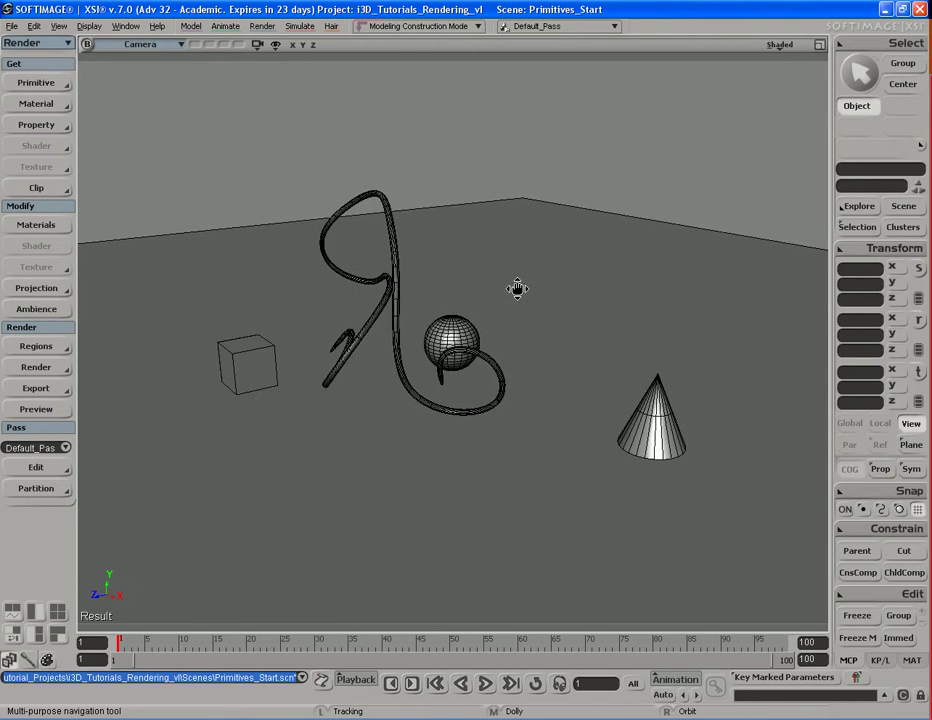
right_drag(520, 291, 516, 285)
scroll(516, 289, down, 2)
key(s)
drag(516, 289, 515, 287)
right_drag(515, 287, 516, 287)
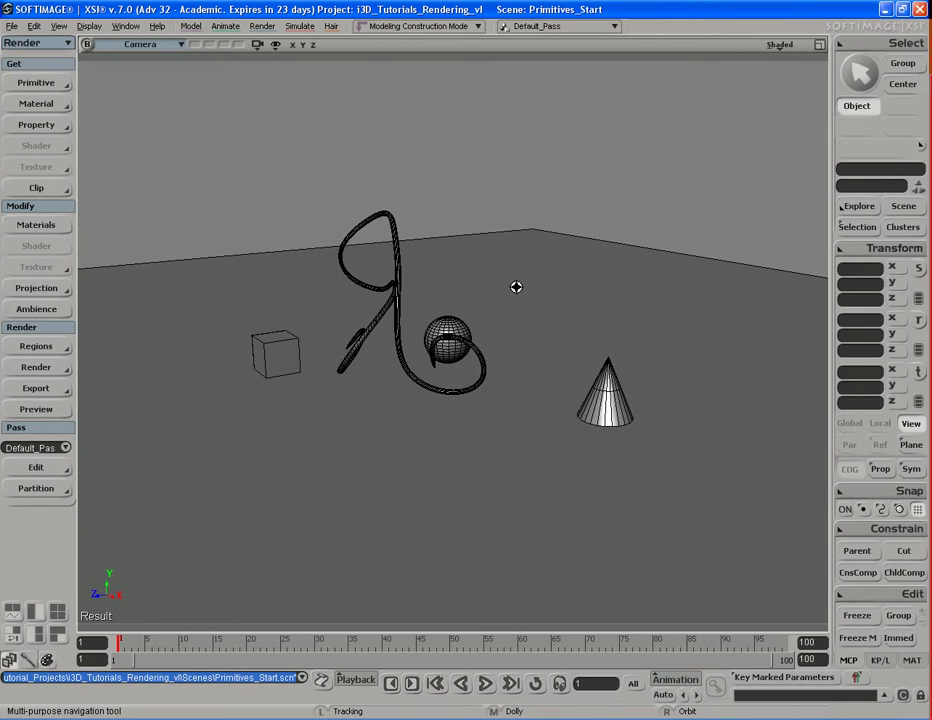
drag(516, 287, 517, 286)
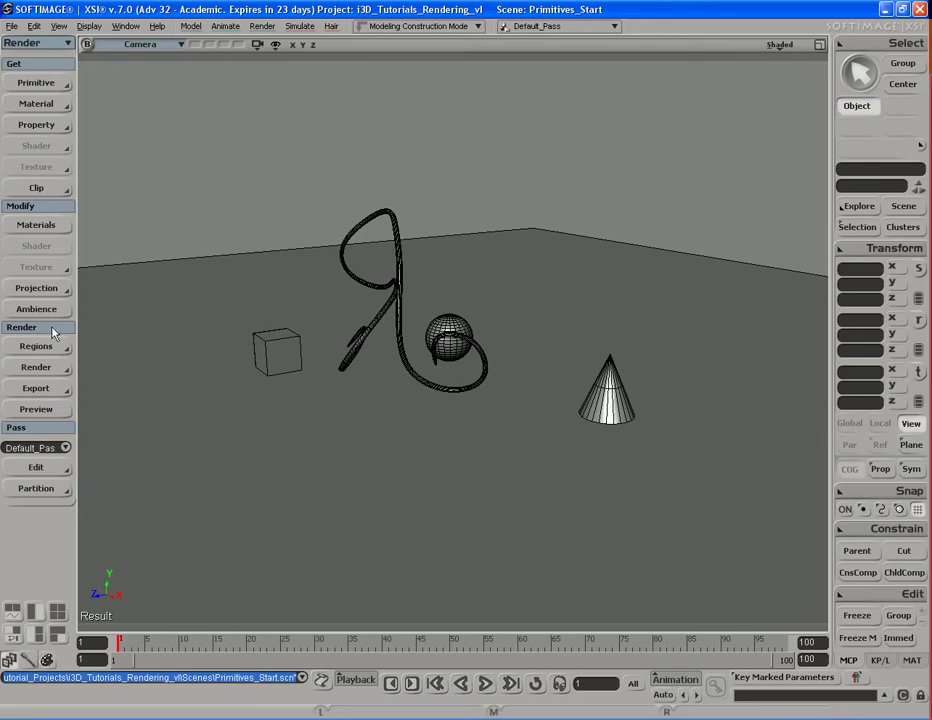
Use the Region Tool to draw a render region around the squiggle, sphere and cone in the camera view.
click(21, 350)
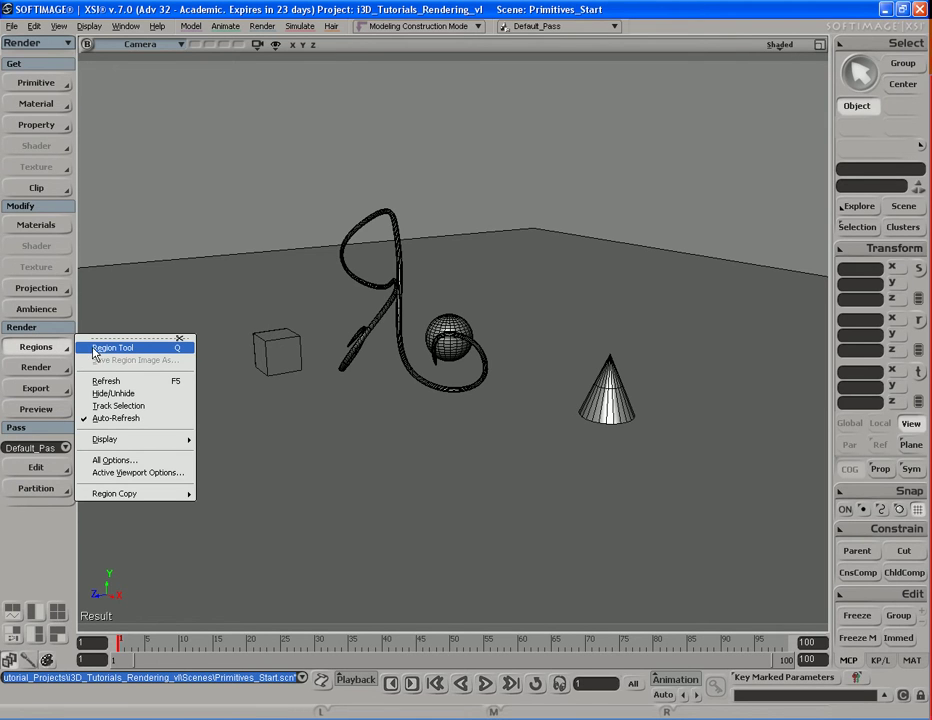
click(165, 355)
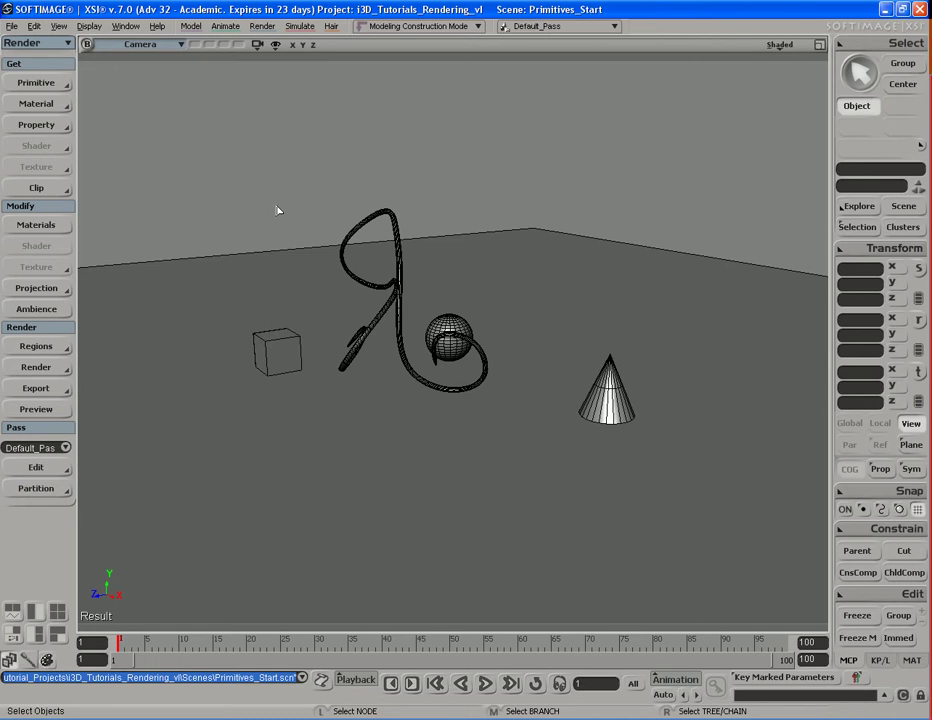
key(s)
right_drag(293, 200, 294, 204)
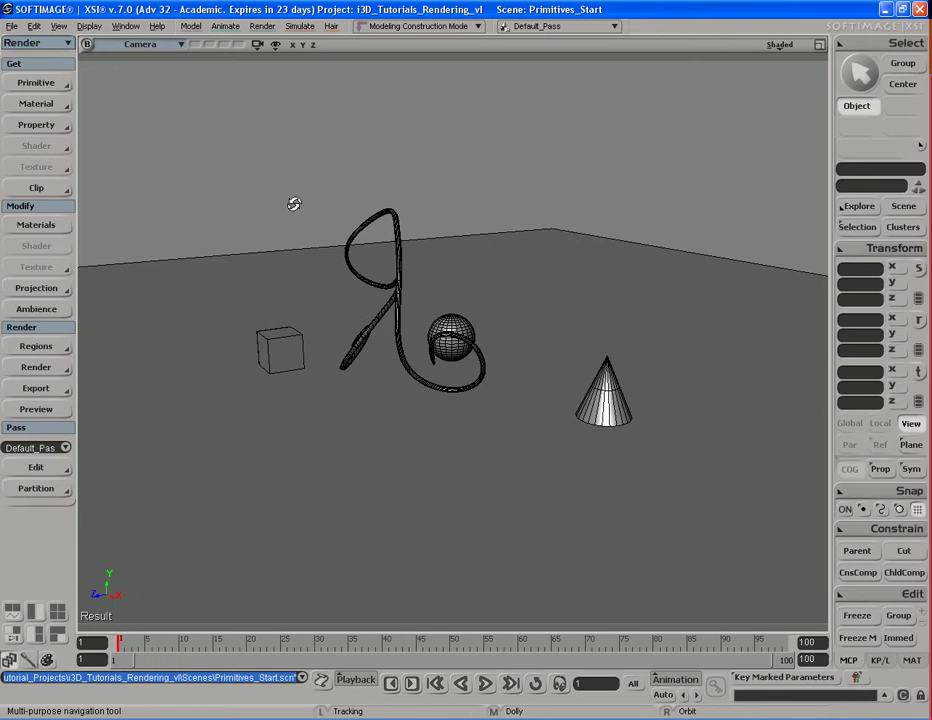
drag(294, 204, 291, 200)
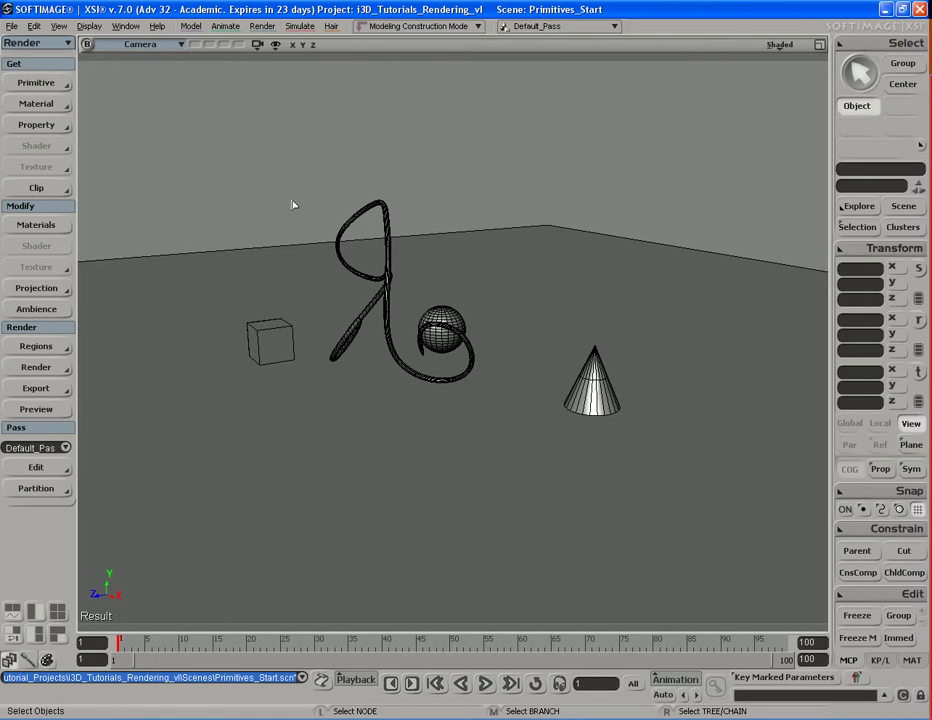
key(s)
drag(293, 205, 291, 202)
key(q)
mouse_move(228, 171)
mouse_down()
mouse_move(634, 426)
mouse_move(637, 437)
mouse_move(661, 390)
mouse_move(565, 386)
mouse_move(641, 443)
mouse_up()
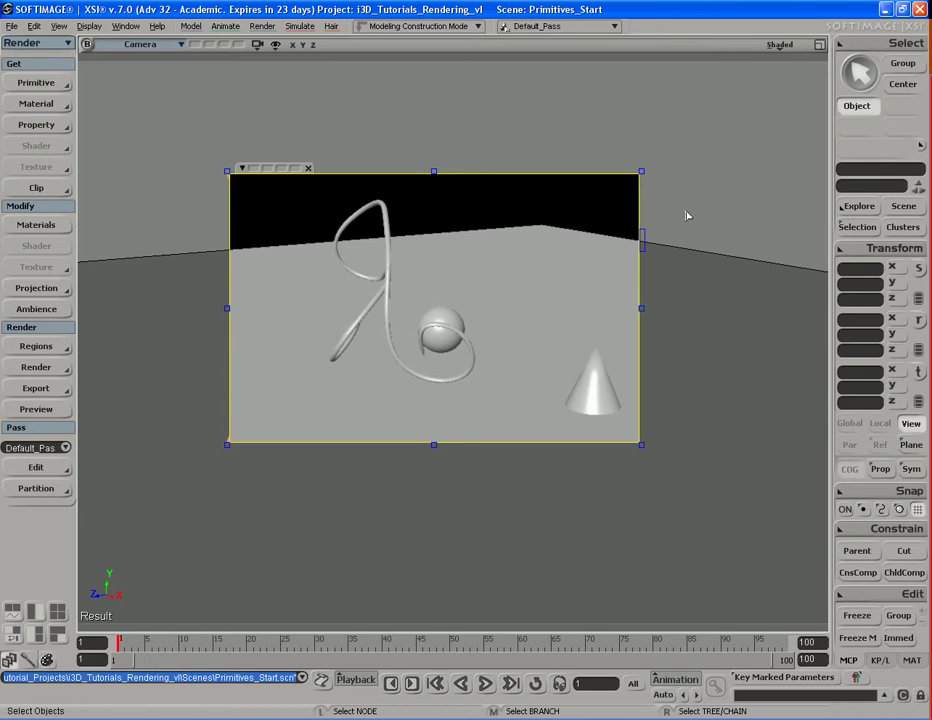
Close the render region and toggle its visibility back on.
click(308, 169)
key(q)
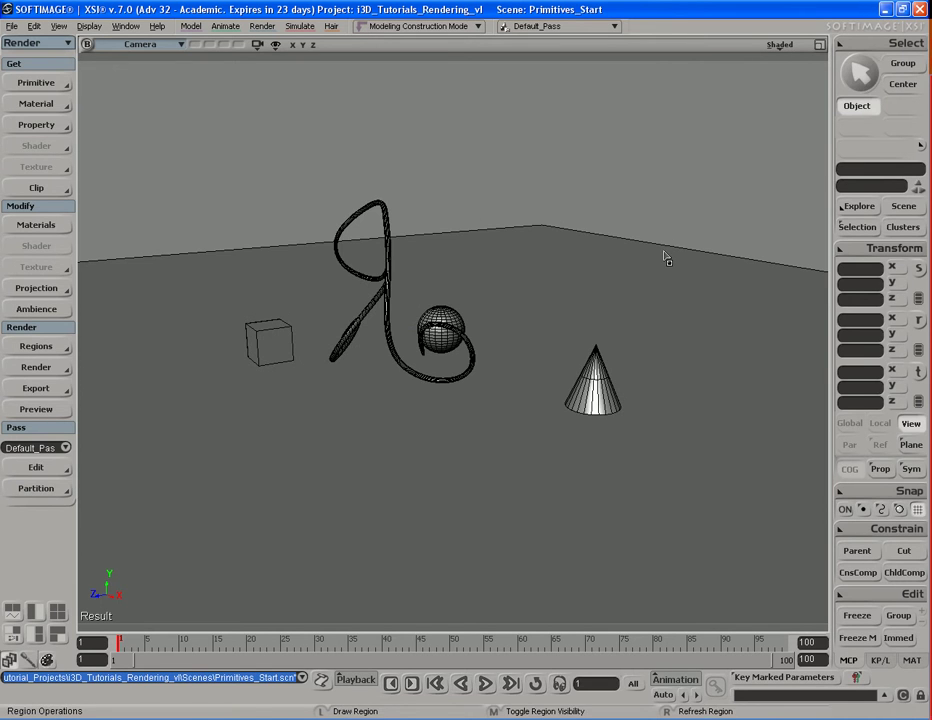
middle_click(668, 256)
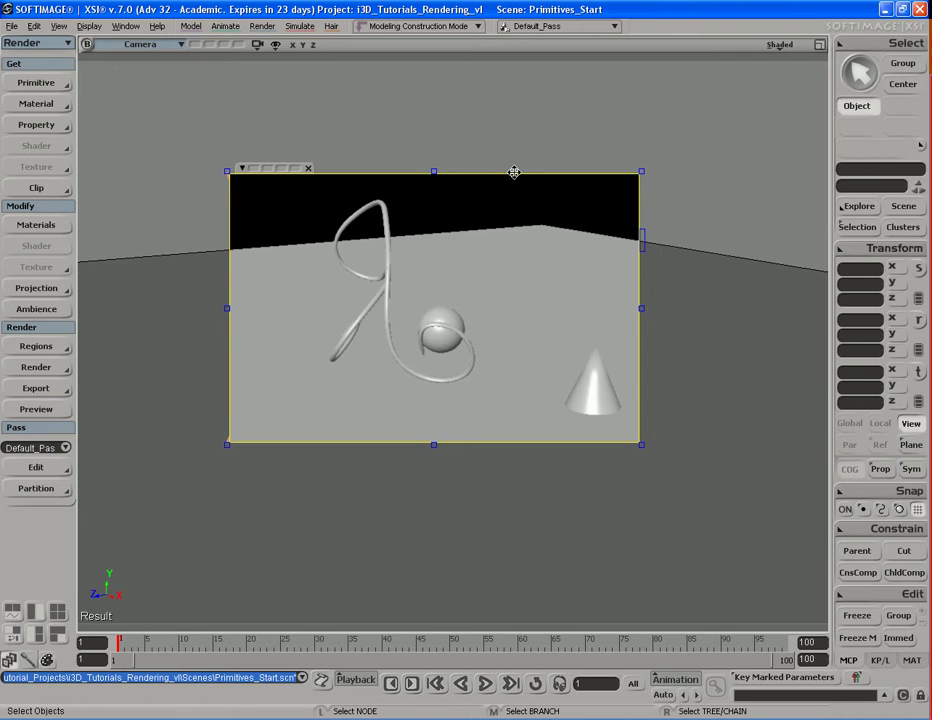
Move the render region slightly lower and extend its upper edge to include more of the background.
drag(514, 172, 528, 193)
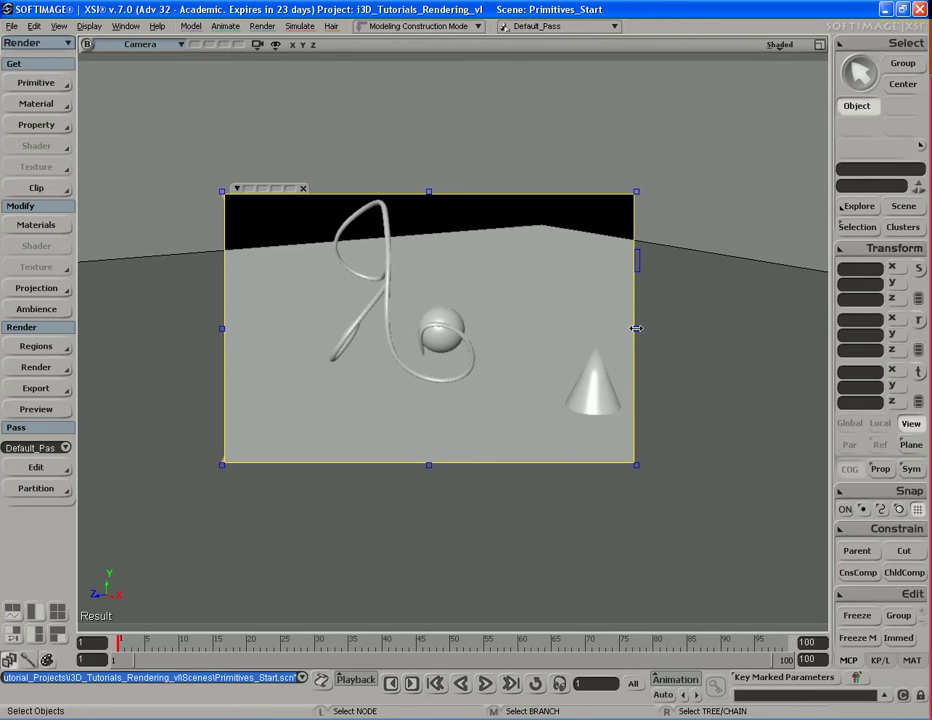
mouse_move(636, 328)
mouse_down()
mouse_move(761, 331)
mouse_move(618, 337)
mouse_move(635, 333)
mouse_up()
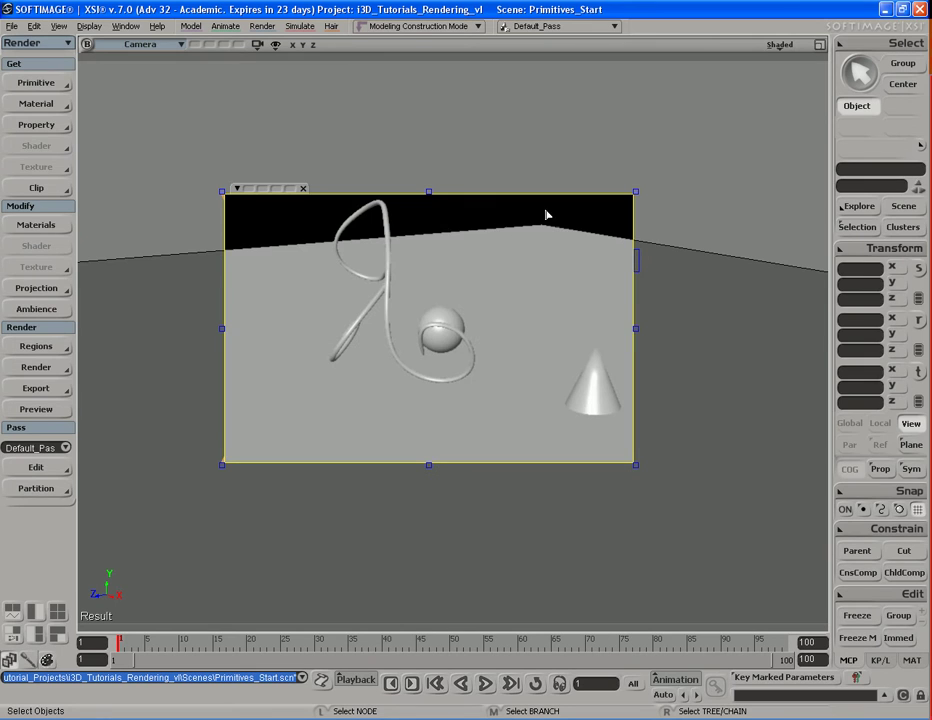
mouse_move(433, 202)
mouse_down()
mouse_move(437, 258)
mouse_move(427, 277)
mouse_move(424, 175)
mouse_up()
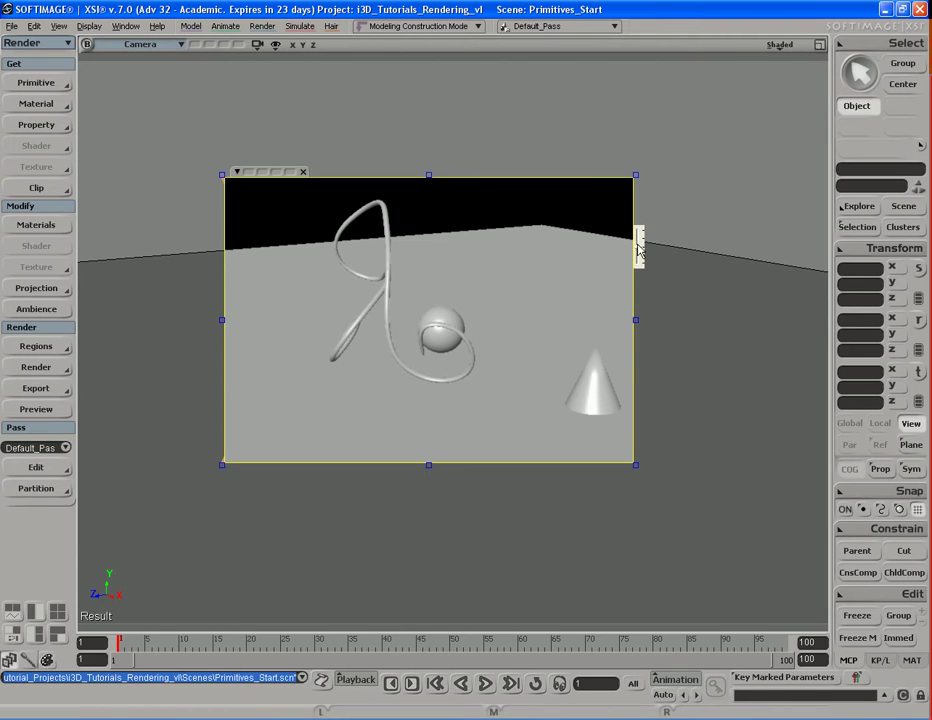
Lower the render region's quality to a coarse preview and raise it back to a smooth one.
drag(640, 254, 640, 235)
click(640, 266)
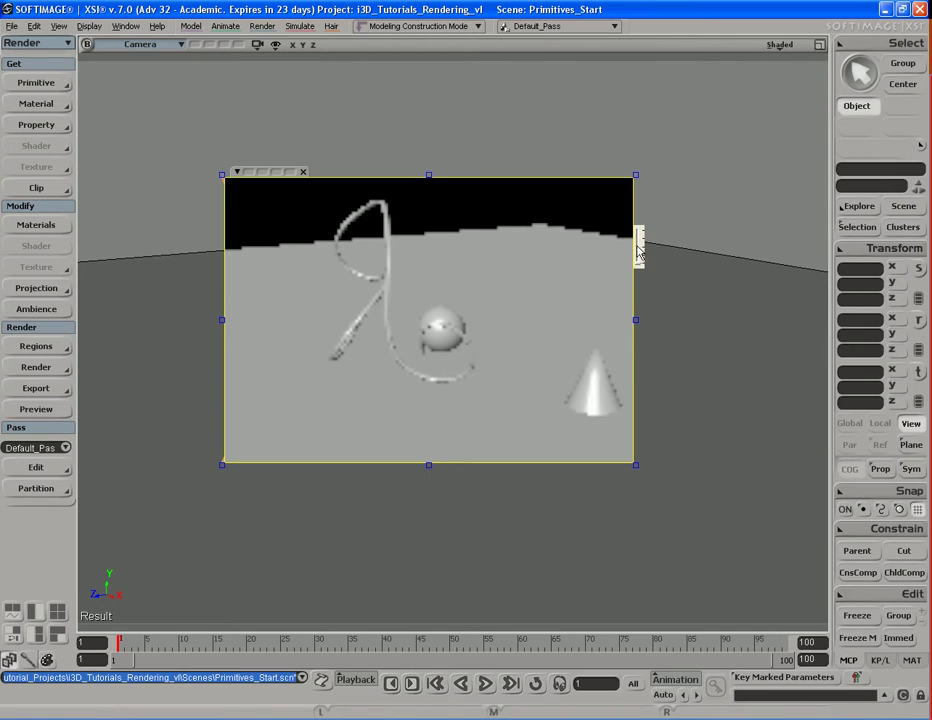
click(641, 248)
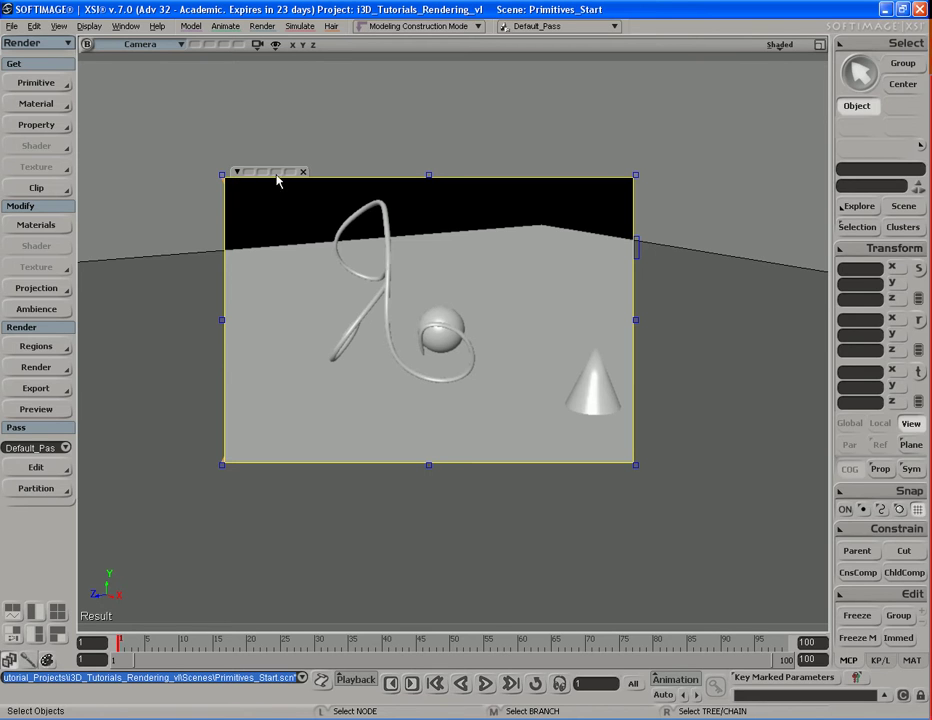
Hide the render region through its own options and show it again.
click(238, 175)
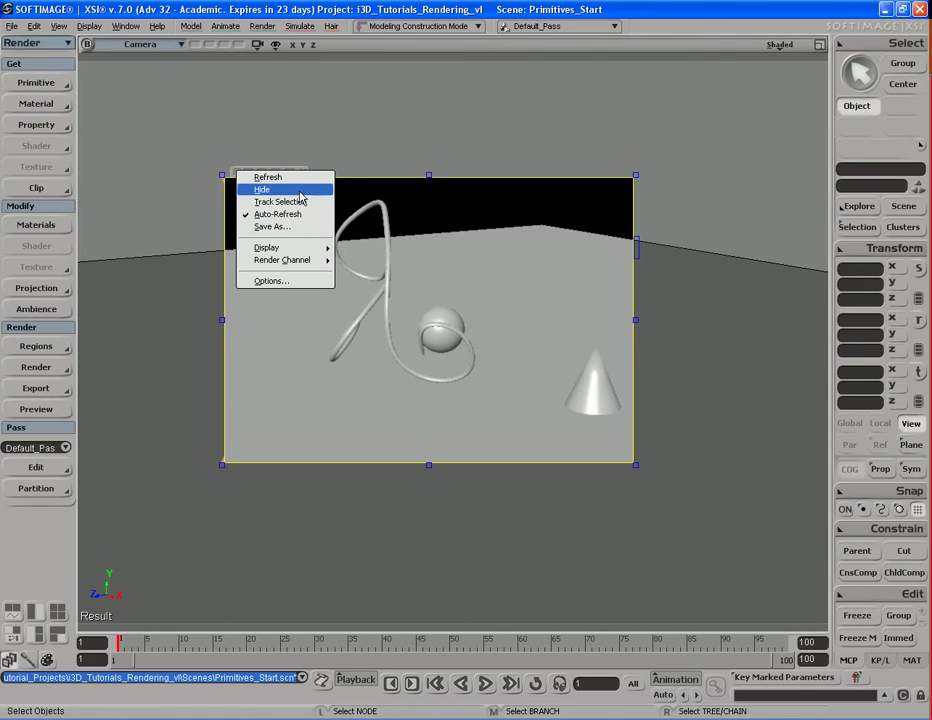
click(261, 191)
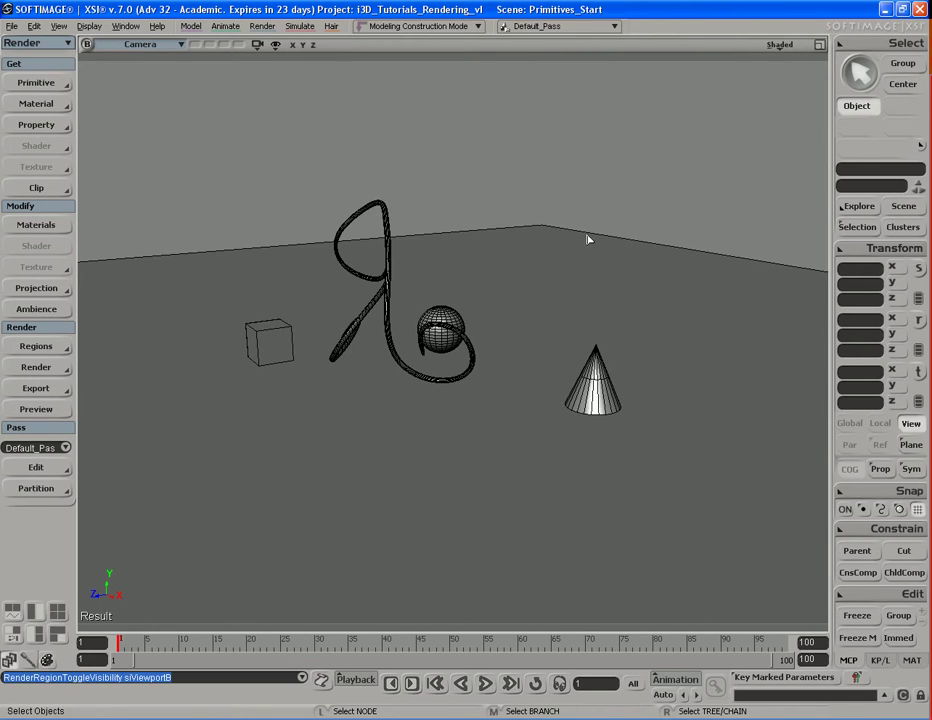
key(q)
middle_click(622, 218)
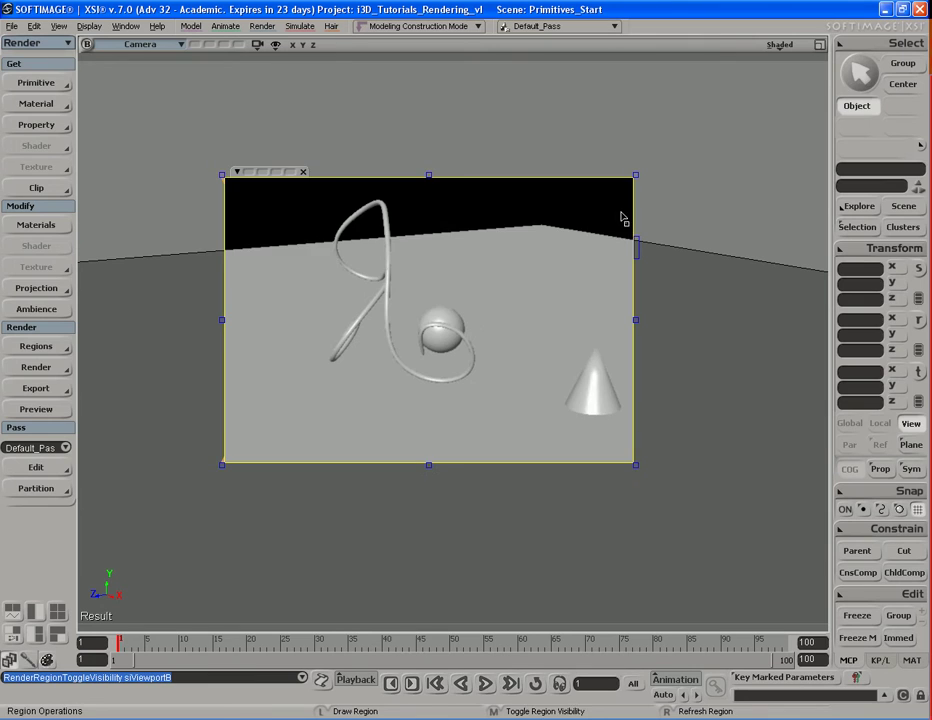
Refresh the image in the render region.
click(237, 173)
click(268, 181)
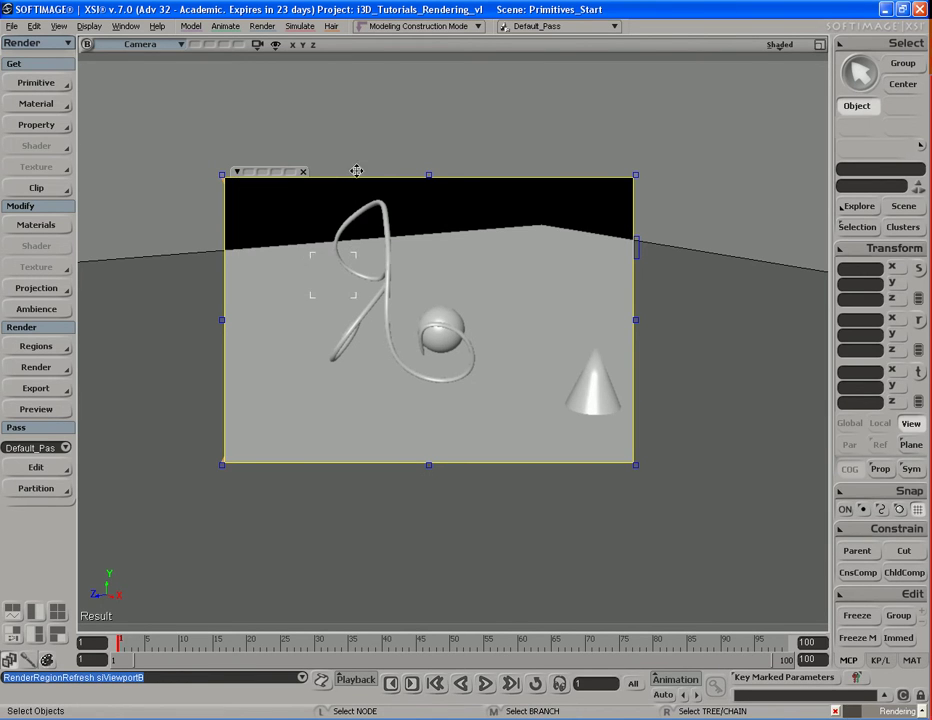
click(237, 175)
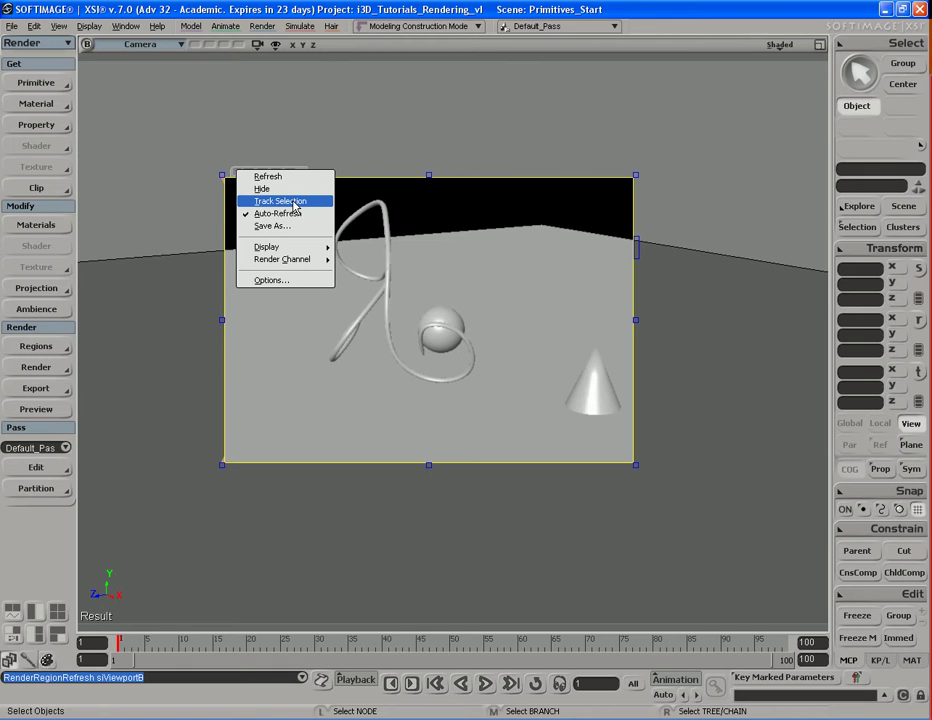
click(374, 146)
Toggle the render region off and select the Swiggly_Thingy object.
key(q)
middle_click(389, 142)
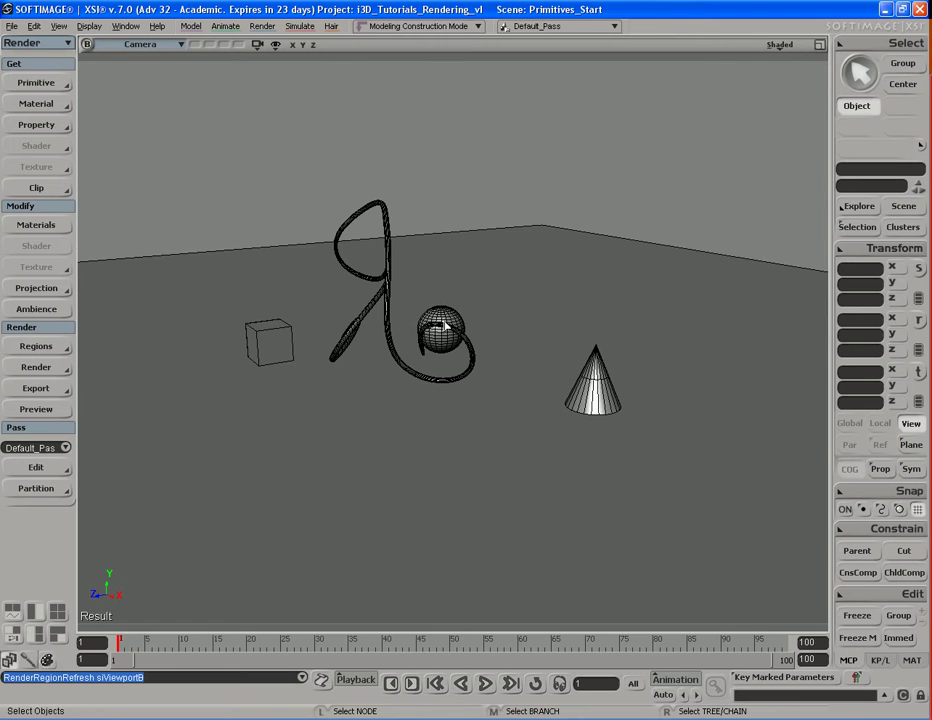
click(389, 296)
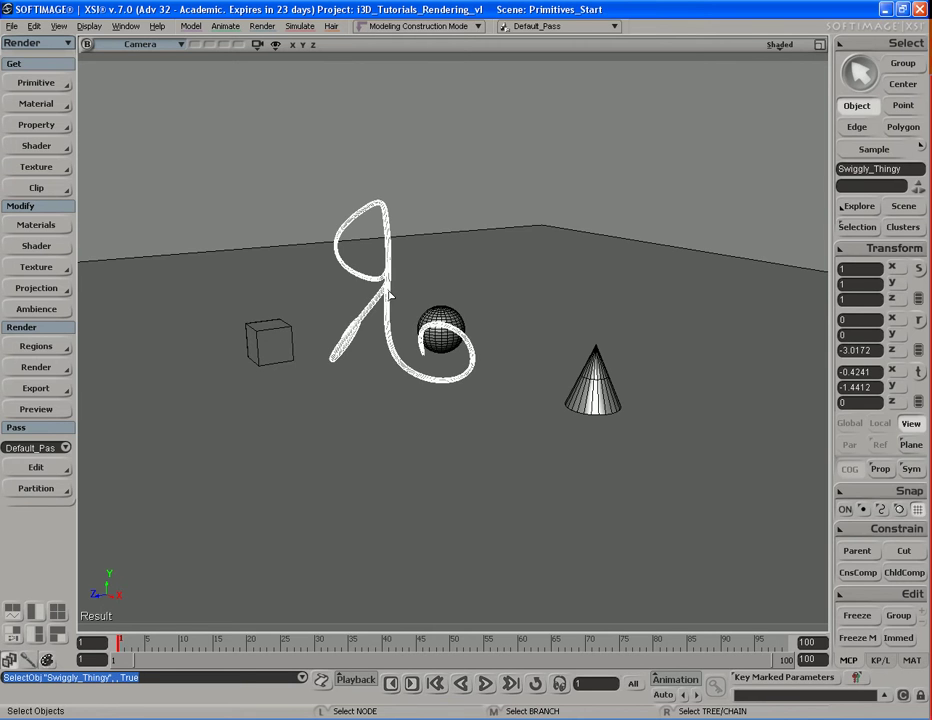
key(s)
right_drag(381, 312, 491, 303)
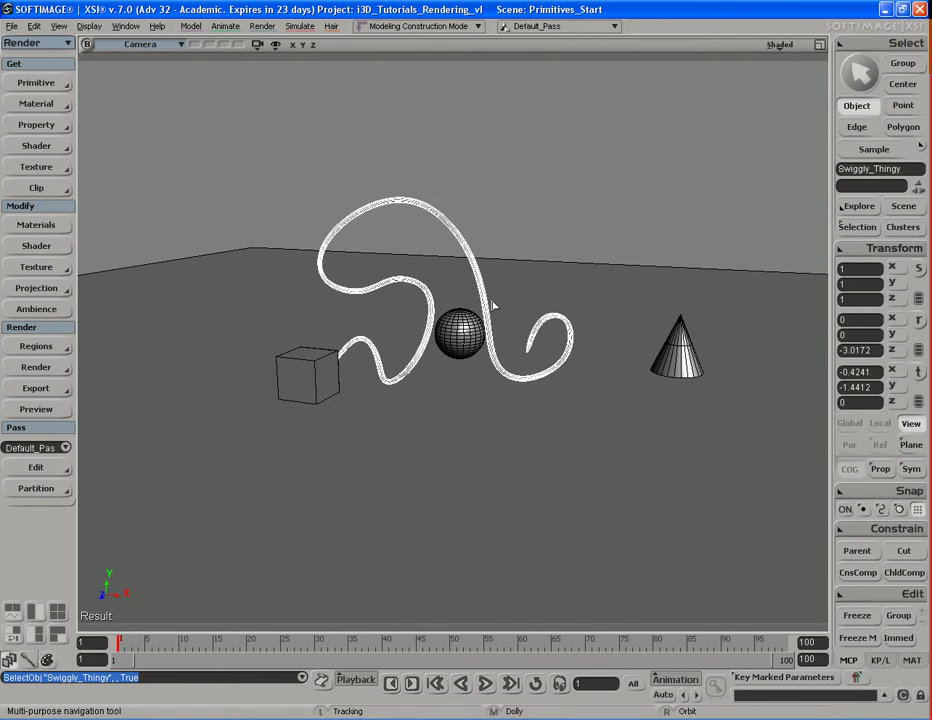
click(865, 171)
Draw a new render region enclosing the whole Swiggly_Thingy and the sphere in a closer view.
key(s)
right_drag(512, 202, 535, 257)
key(s)
key(q)
mouse_move(258, 122)
mouse_down()
mouse_move(329, 200)
mouse_move(701, 503)
mouse_up()
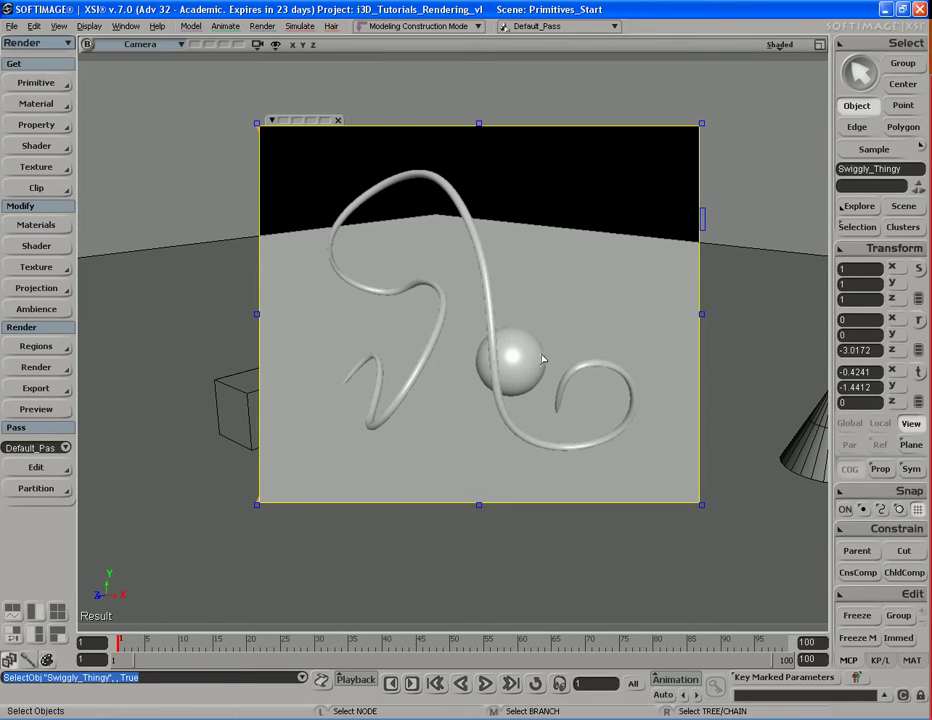
Turn on Track Selection for the render region and enlarge the region at two opposite corners around Swiggly_Thingy.
click(271, 120)
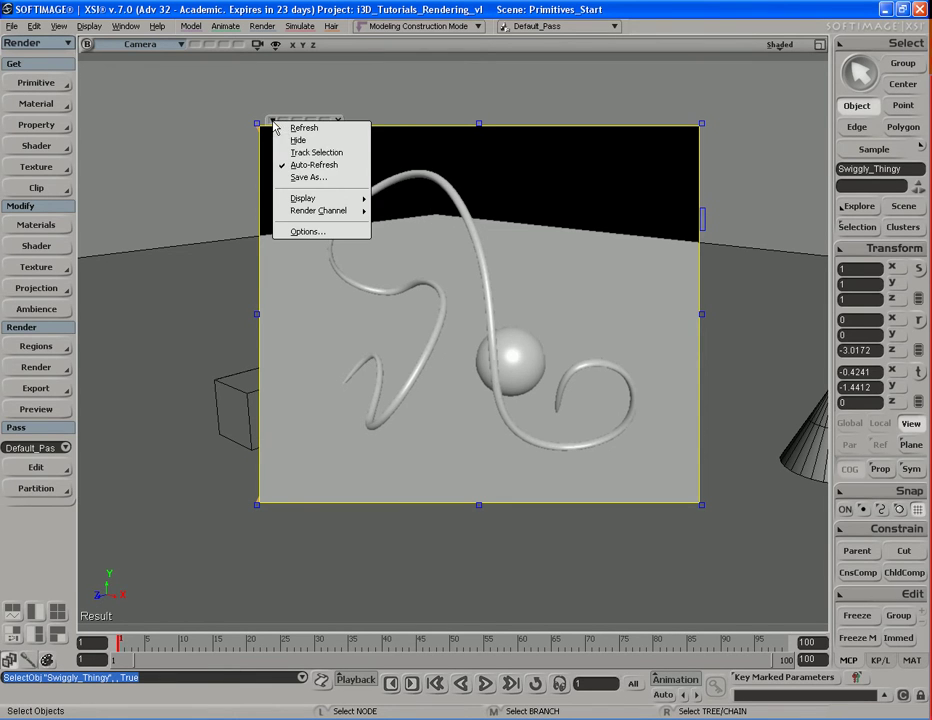
click(314, 153)
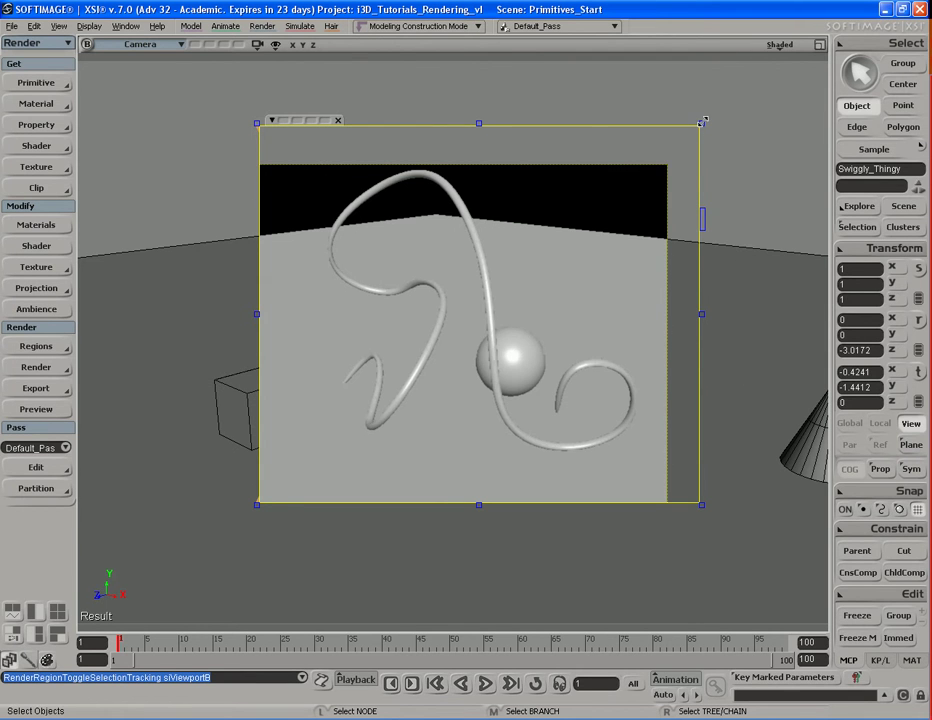
drag(702, 123, 784, 89)
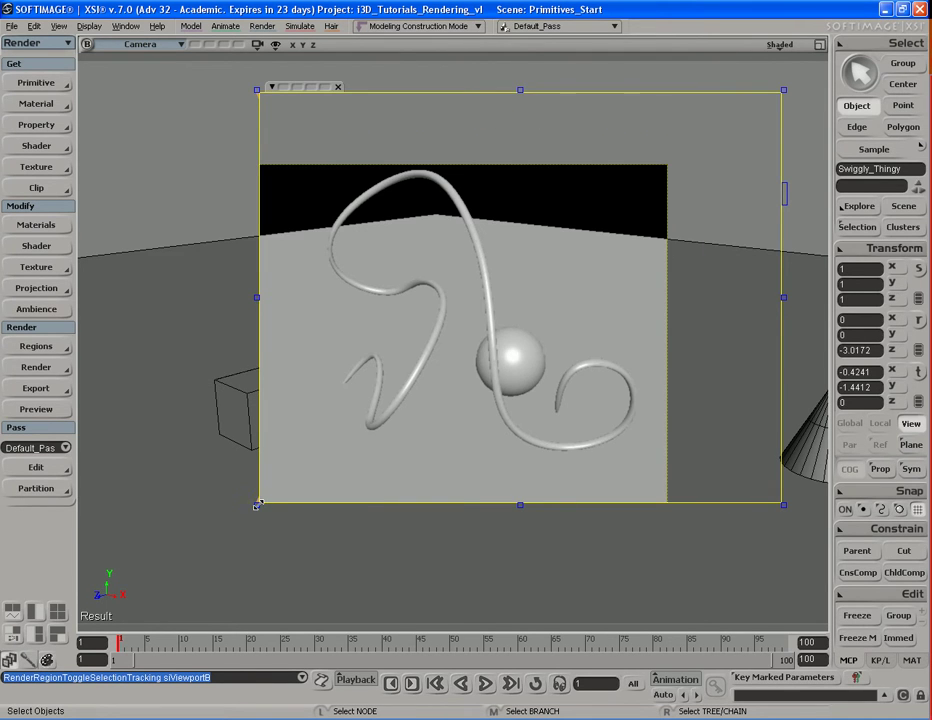
drag(258, 506, 196, 545)
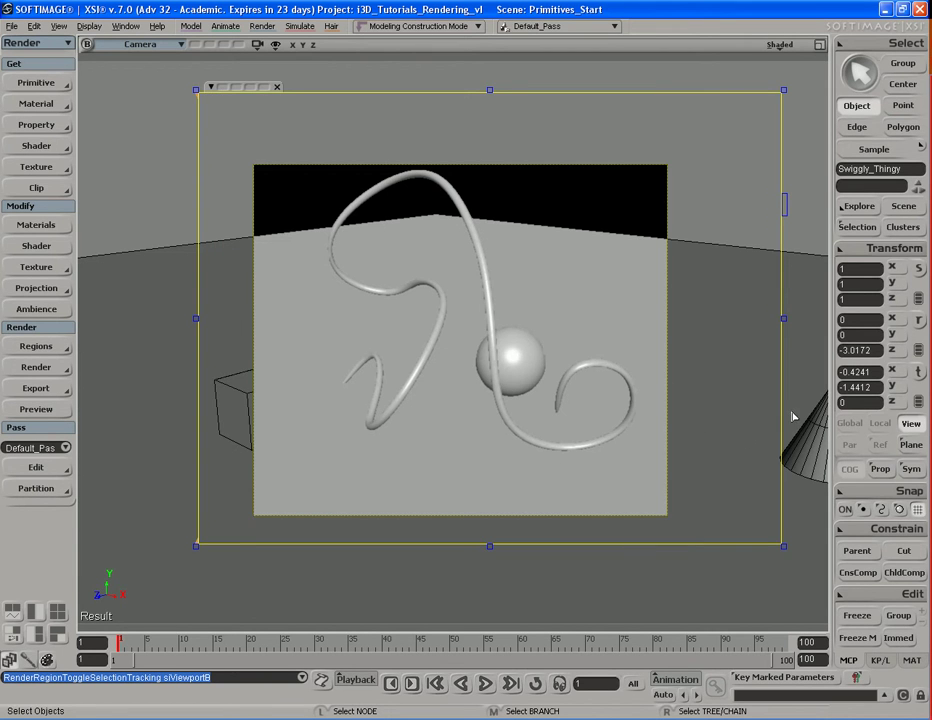
key(s)
right_drag(810, 383, 763, 400)
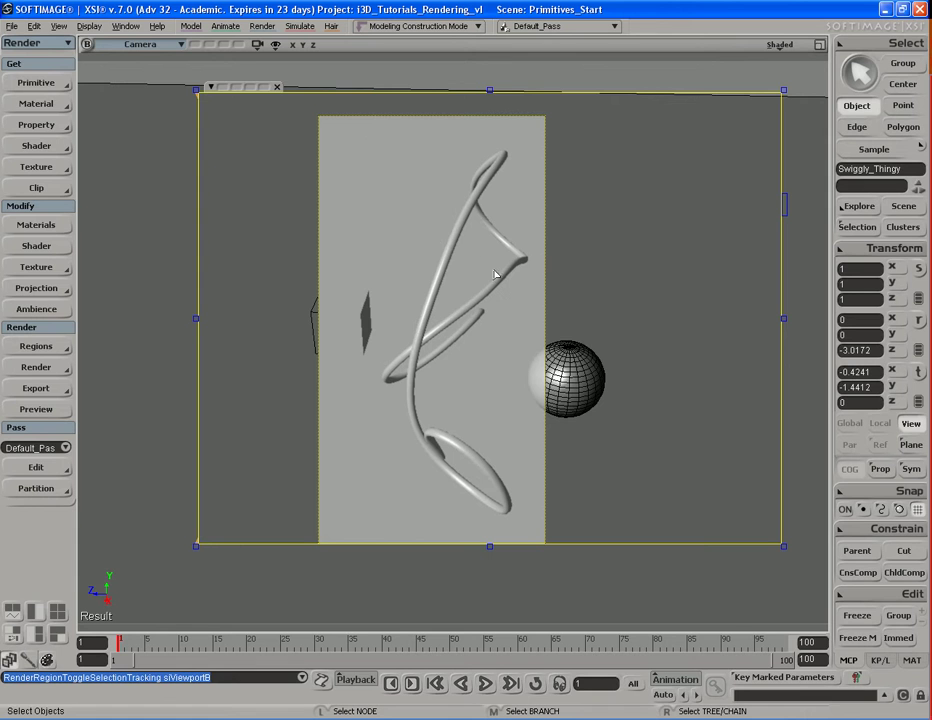
Turn off Track Selection for the render region and redraw the region around Swiggly_Thingy and the sphere.
key(s)
right_drag(807, 379, 761, 377)
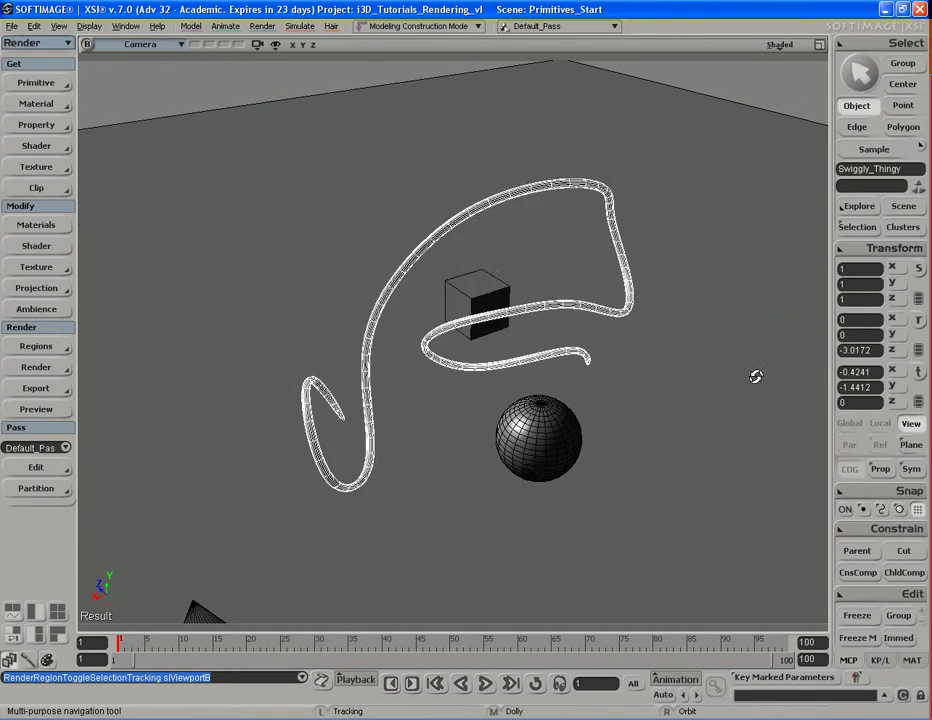
right_drag(620, 424, 587, 389)
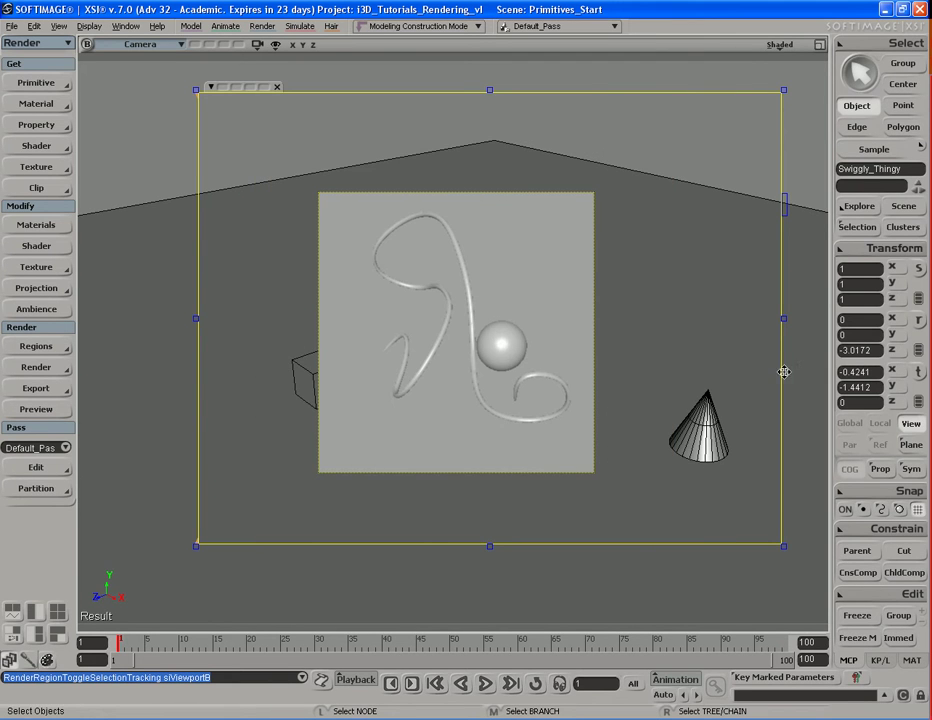
key(s)
right_drag(809, 322, 585, 389)
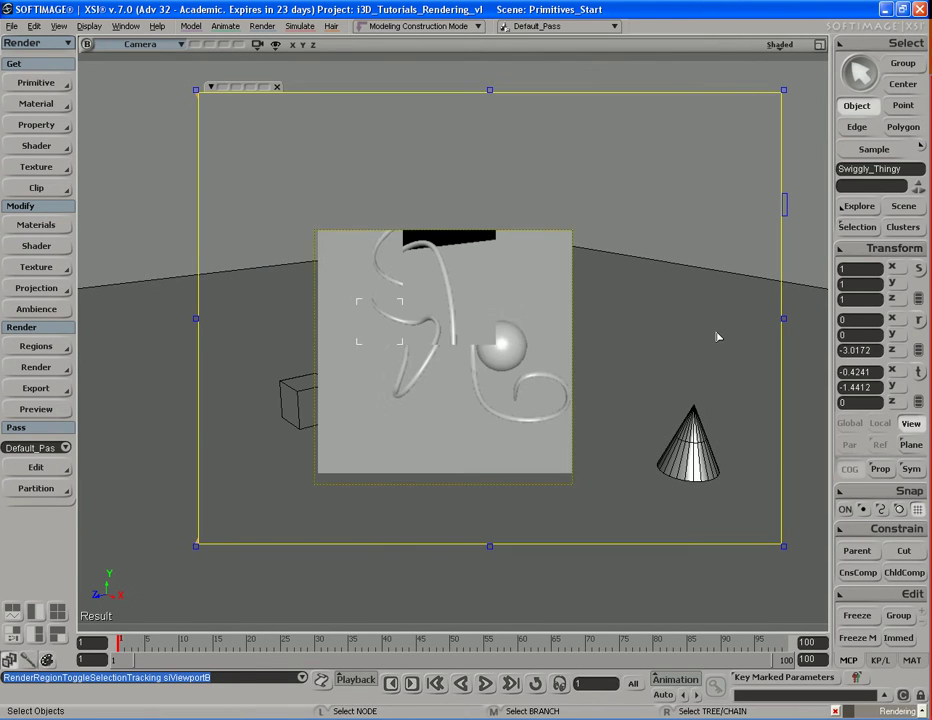
click(229, 90)
click(253, 117)
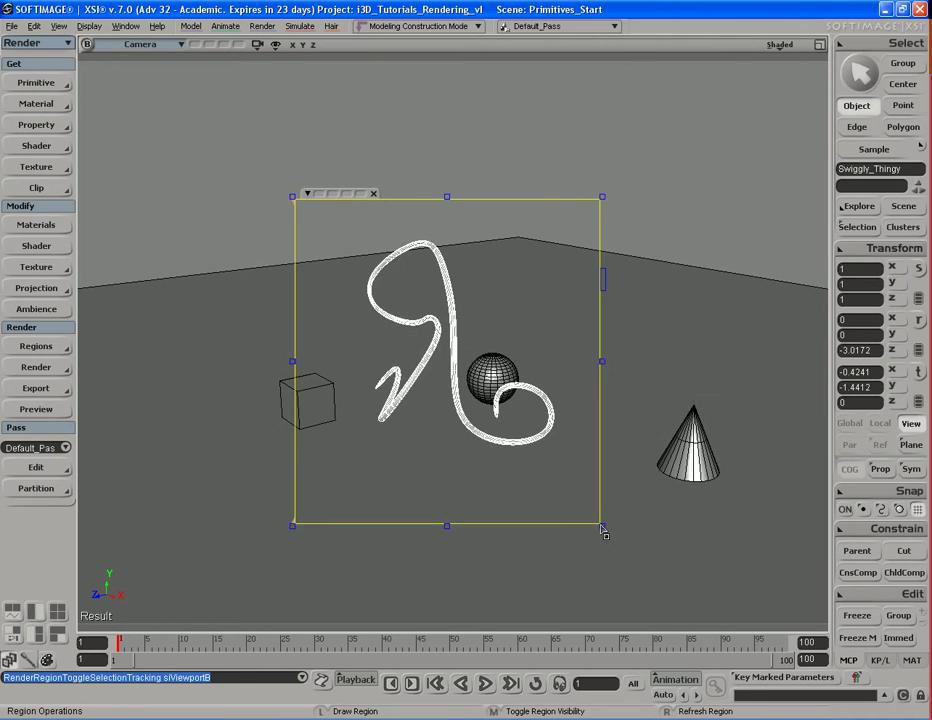
Toggle Auto-Refresh off and back on for the render region.
click(309, 195)
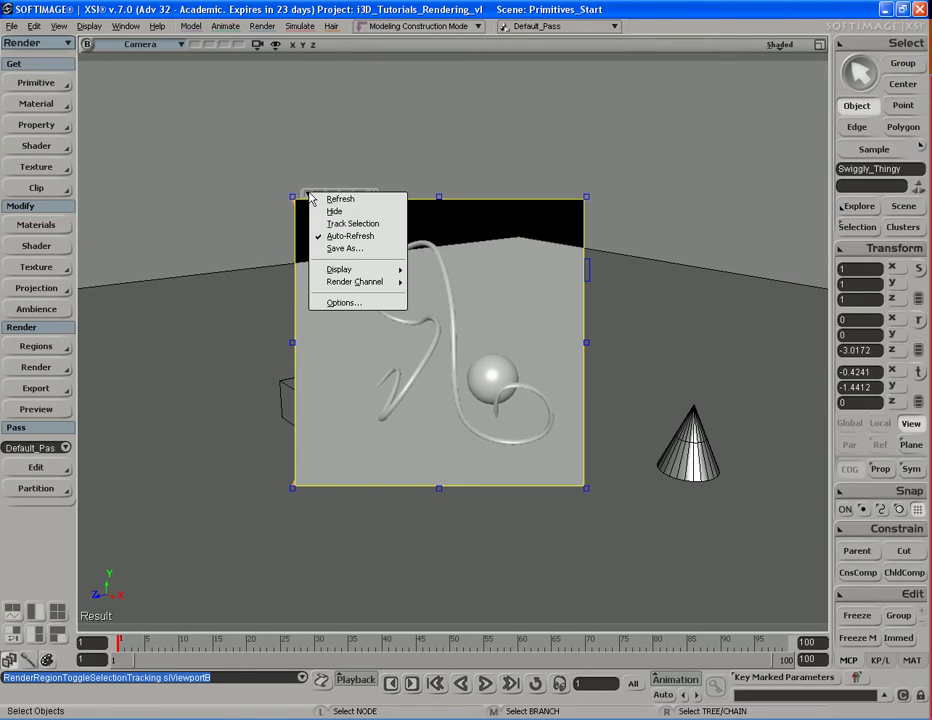
click(337, 238)
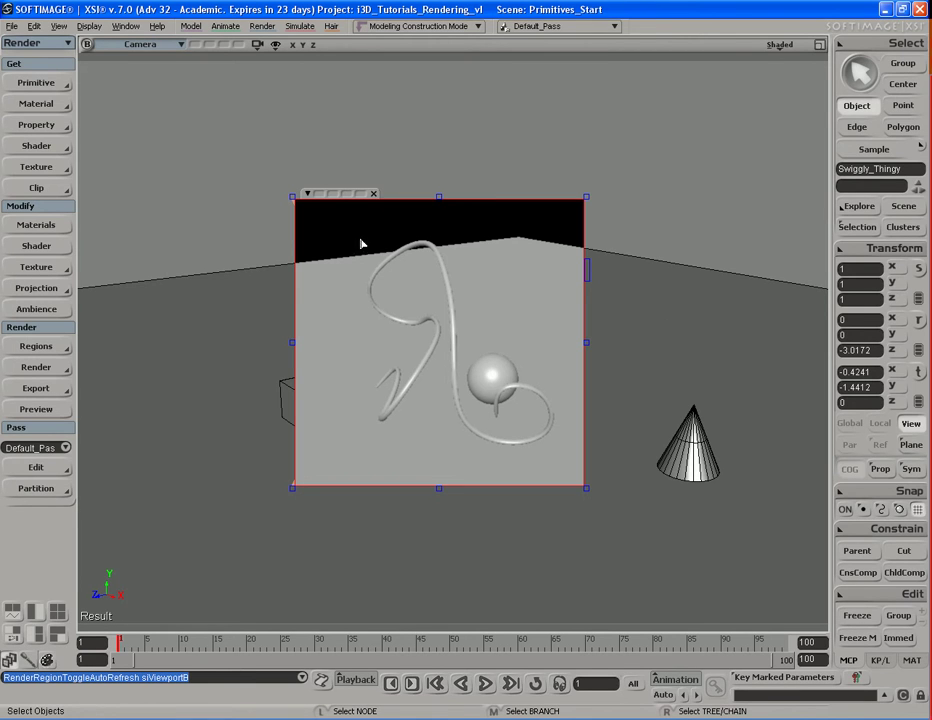
click(307, 193)
click(336, 241)
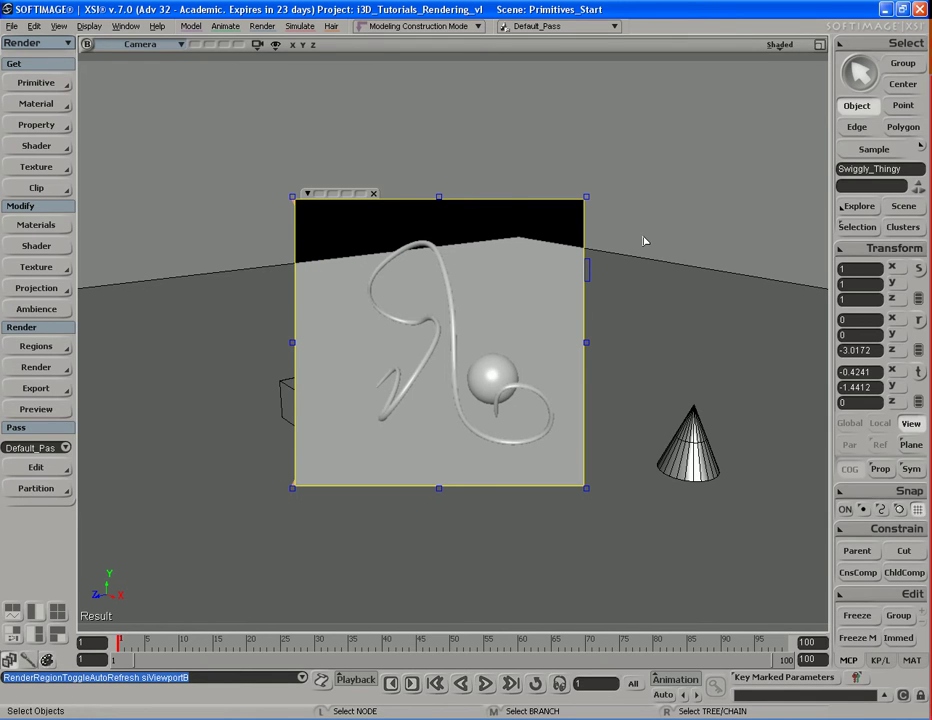
Set the diffuse color of the Floor's Phong shader to green (R 0.443, G 0.698, B 0.373).
click(657, 371)
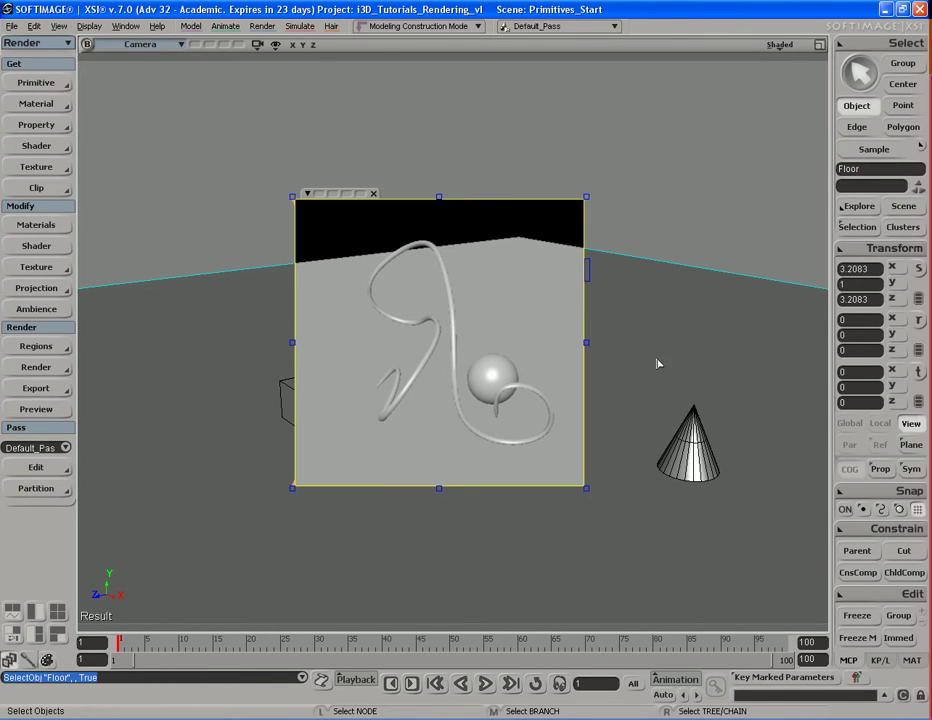
key(7)
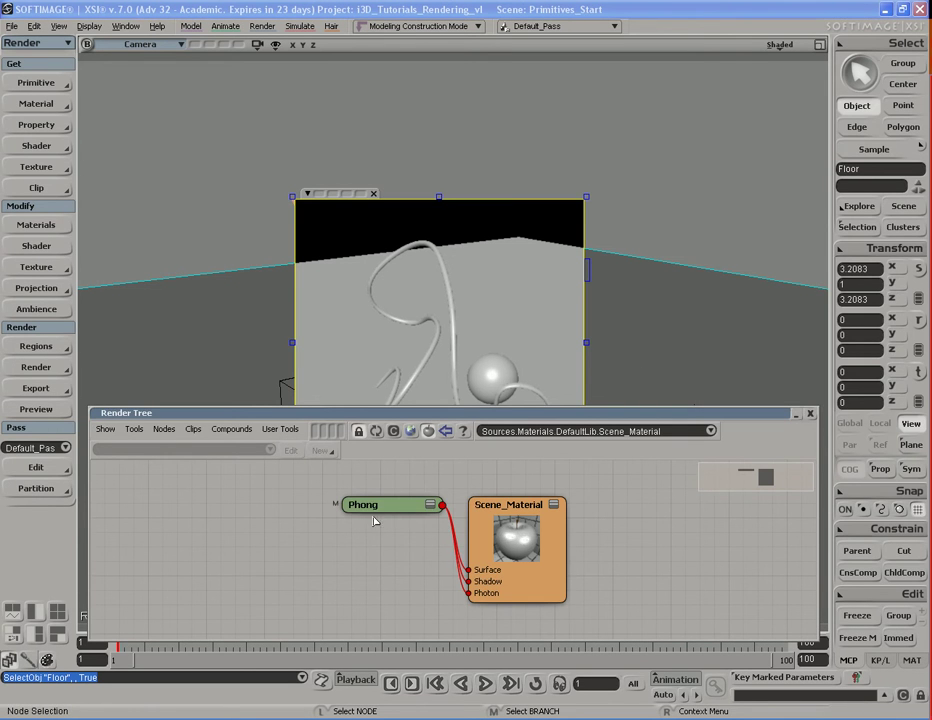
click(374, 504)
click(809, 413)
click(755, 224)
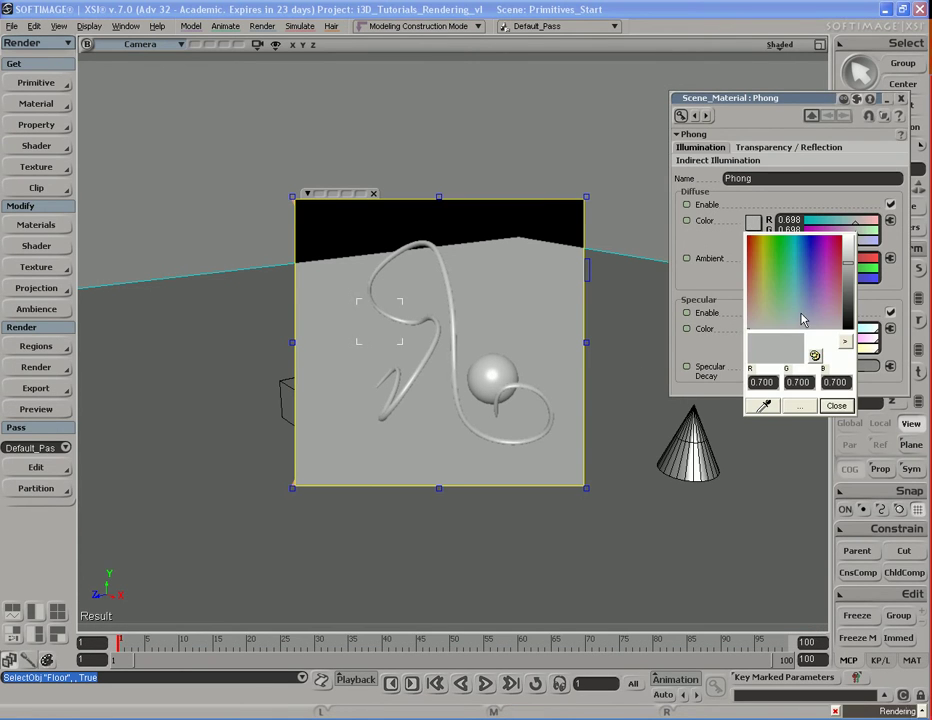
click(776, 293)
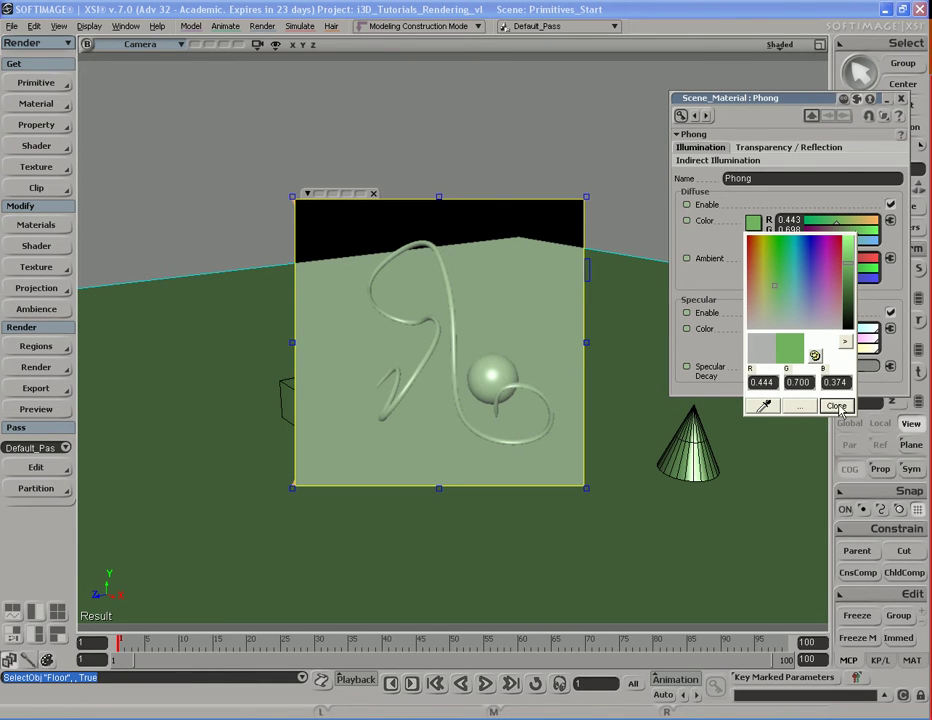
click(836, 406)
Turn off Auto-Refresh for the render region and set the Phong diffuse color to teal blue (R 0.302, G 0.631, B 0.694).
click(308, 194)
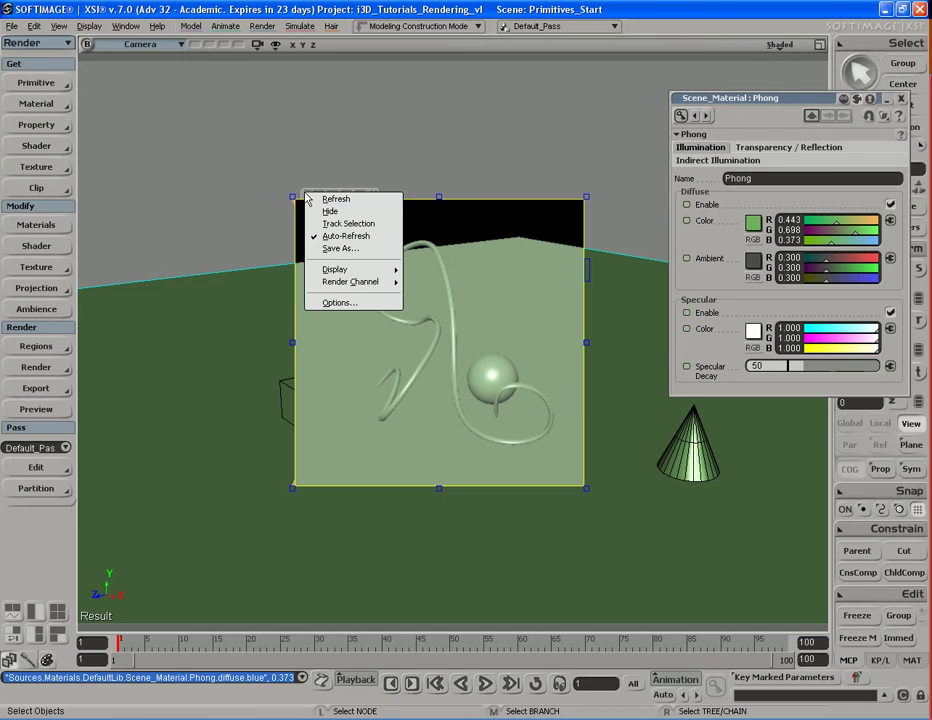
click(341, 236)
click(753, 222)
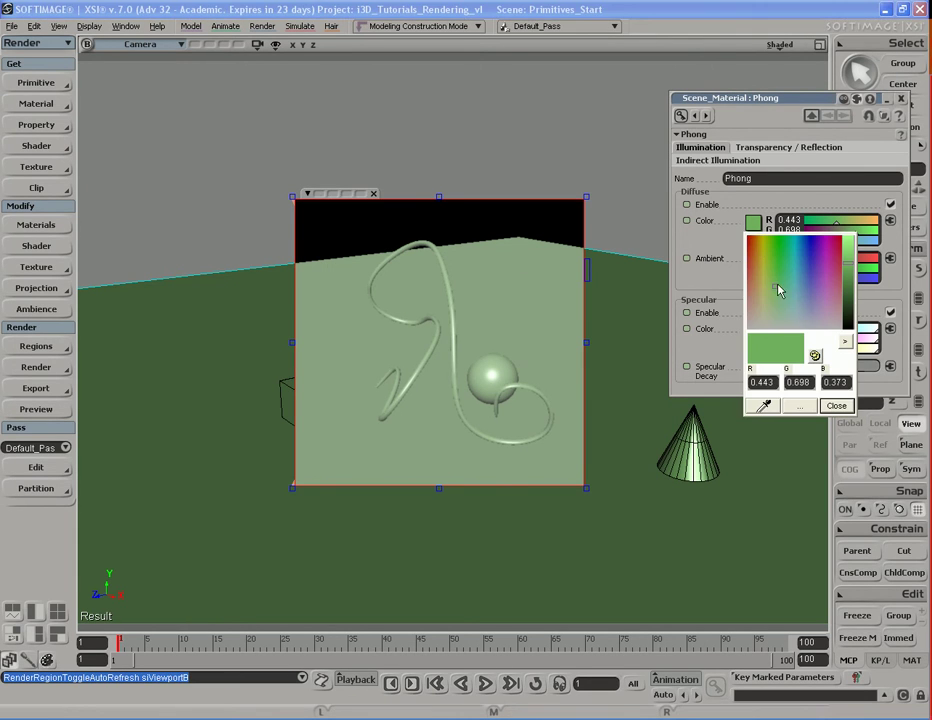
click(810, 295)
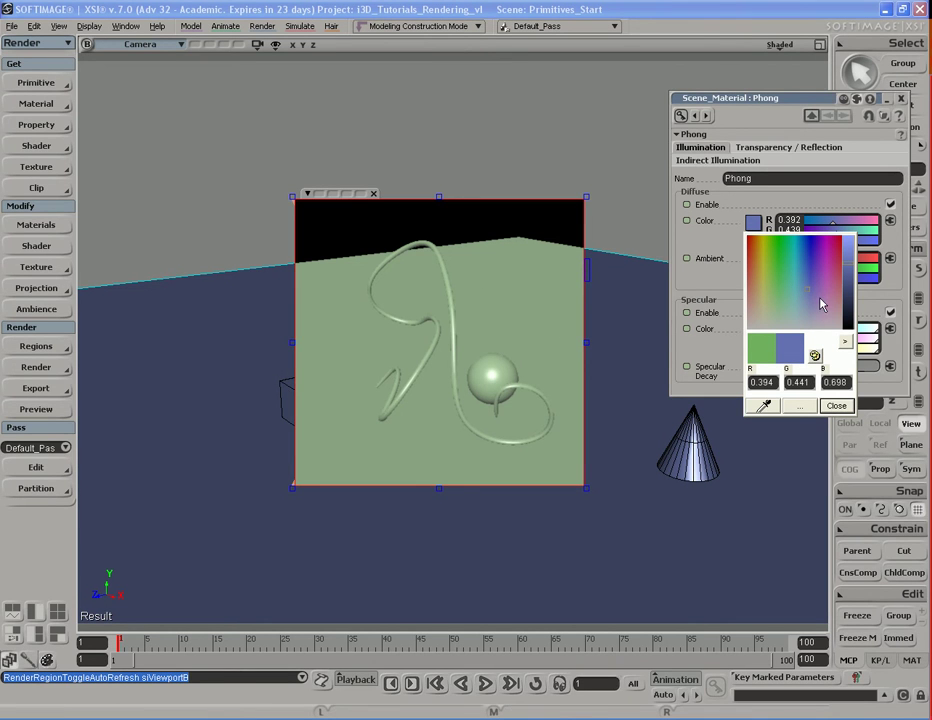
click(826, 263)
click(798, 283)
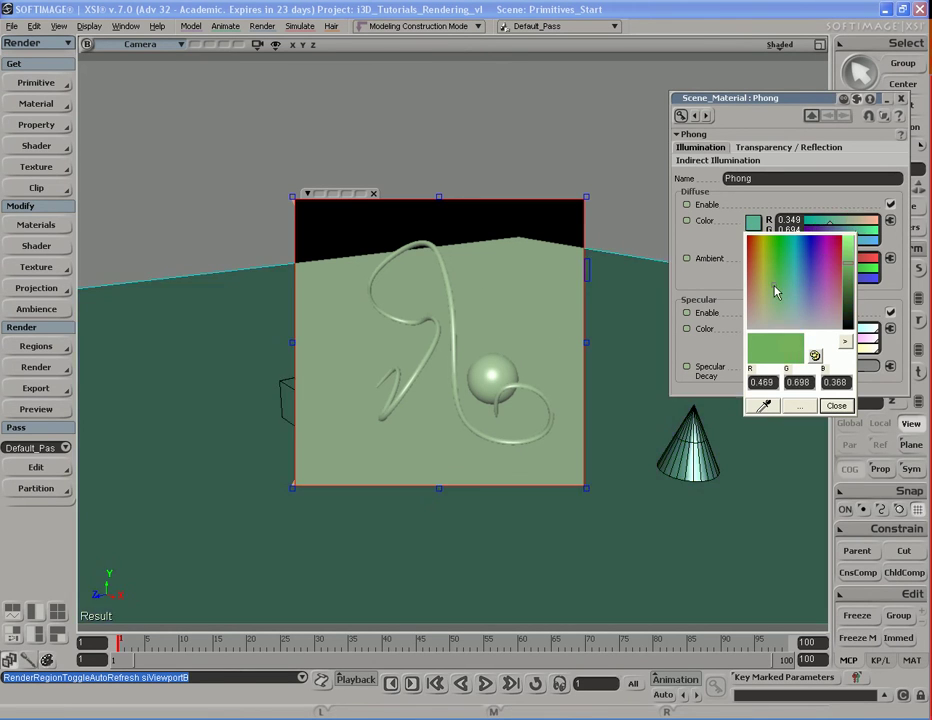
click(836, 405)
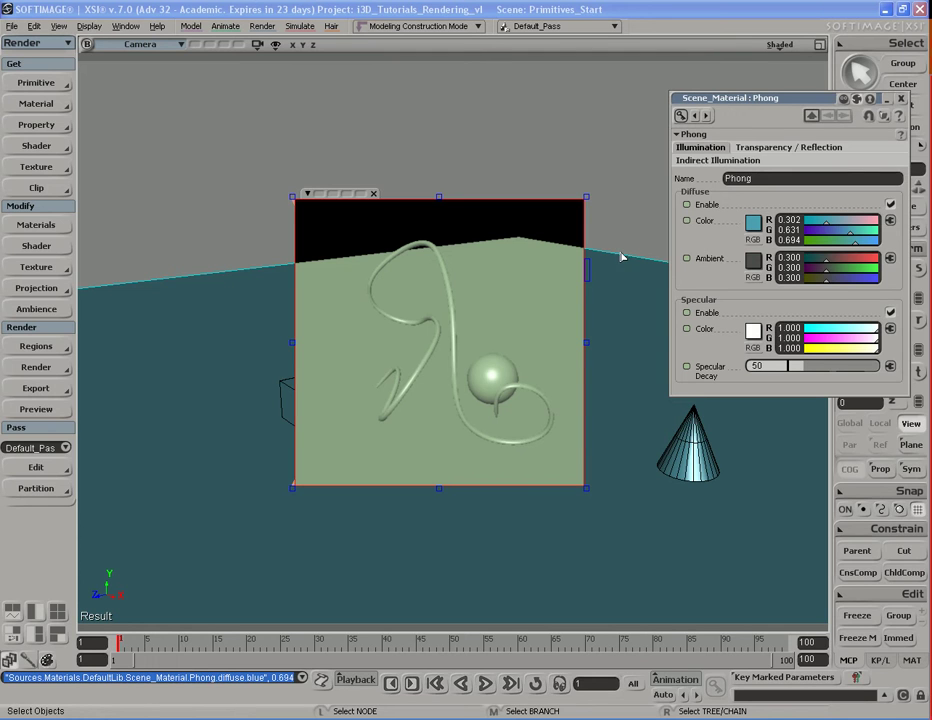
Refresh the render region manually and close the Phong shader's properties.
key(q)
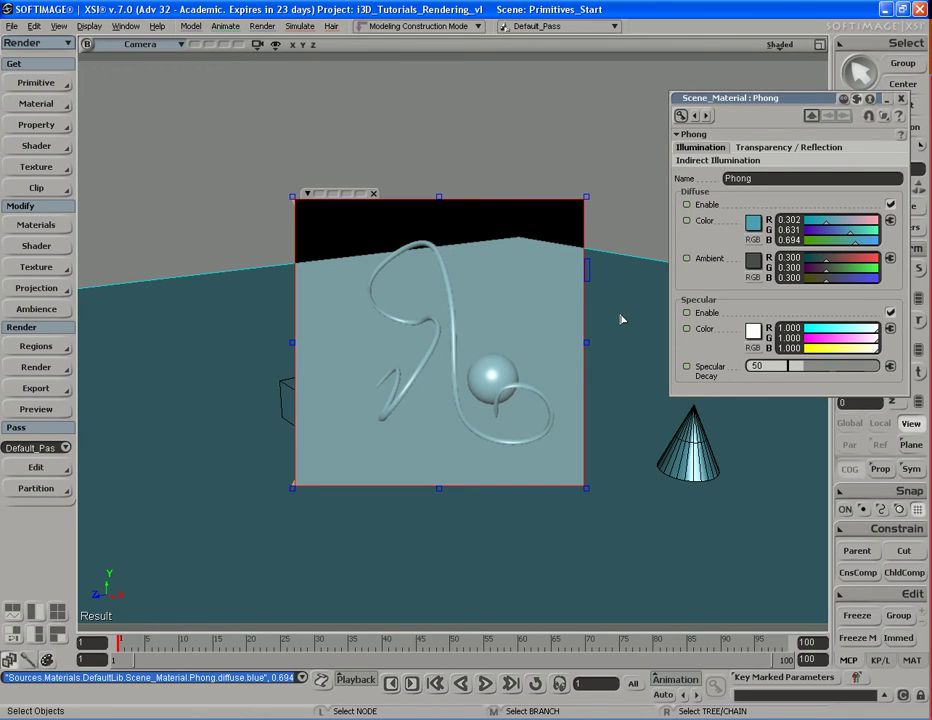
key(q)
drag(795, 98, 734, 98)
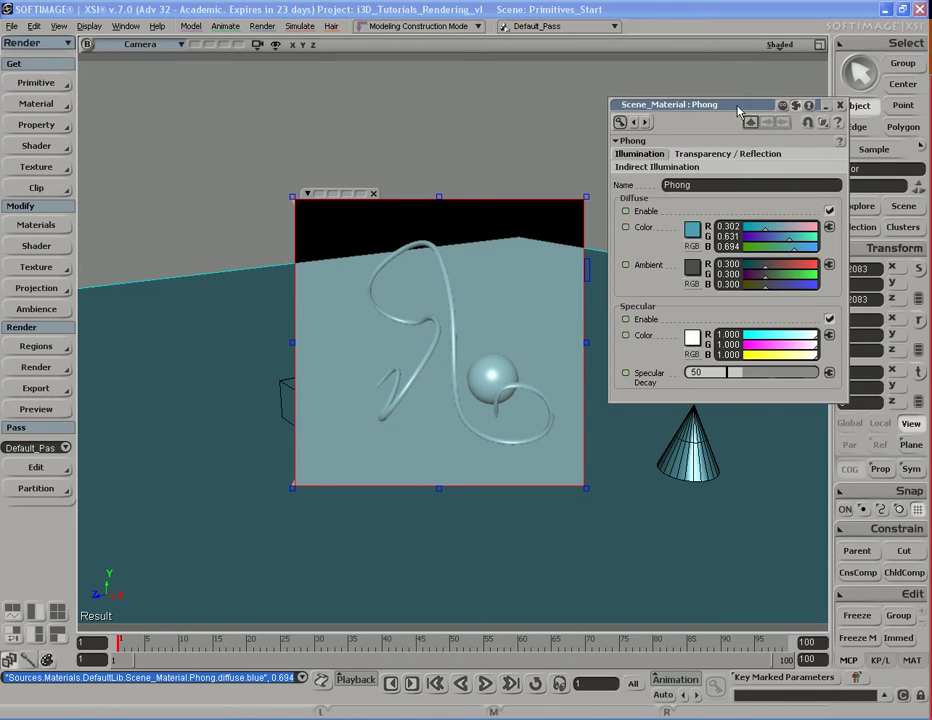
click(840, 99)
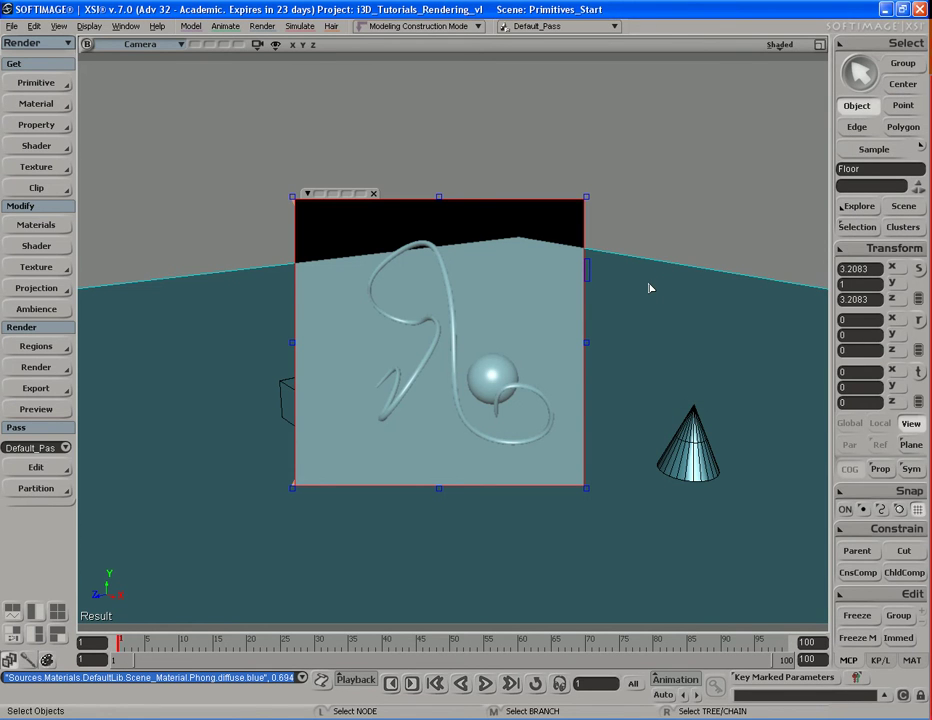
Examine the project's Render_Pictures folder as a save location for the render region's contents, and leave without saving.
click(308, 195)
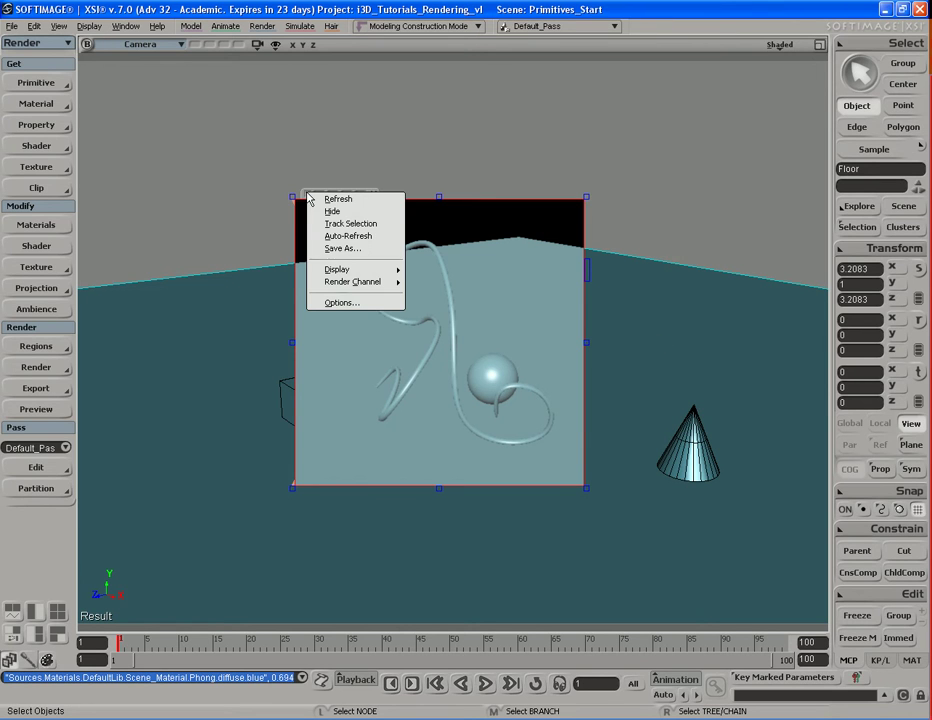
click(347, 249)
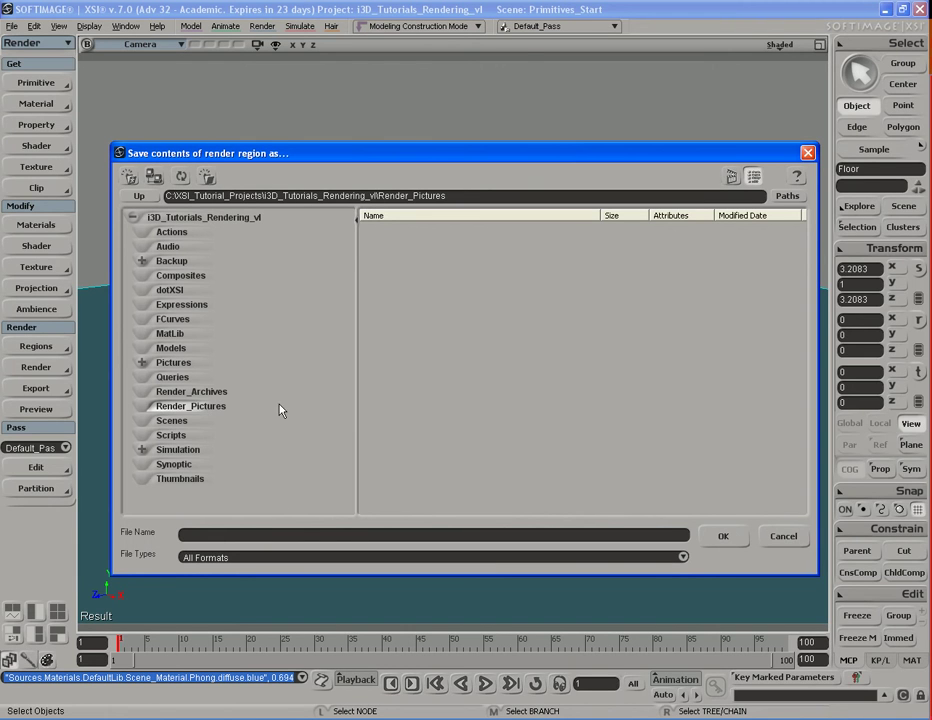
click(196, 218)
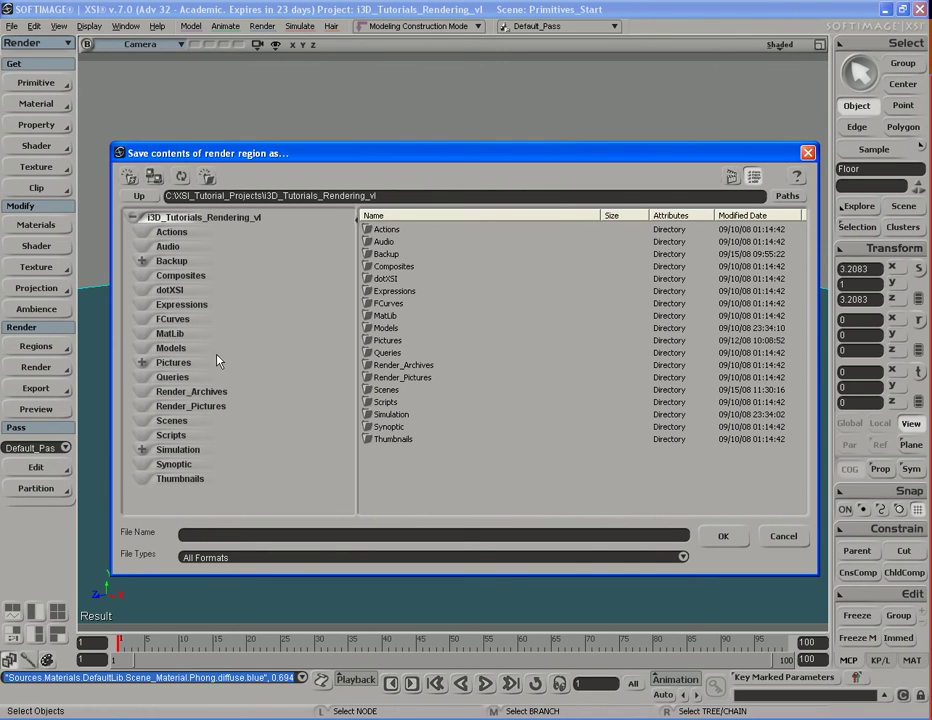
click(211, 408)
click(782, 537)
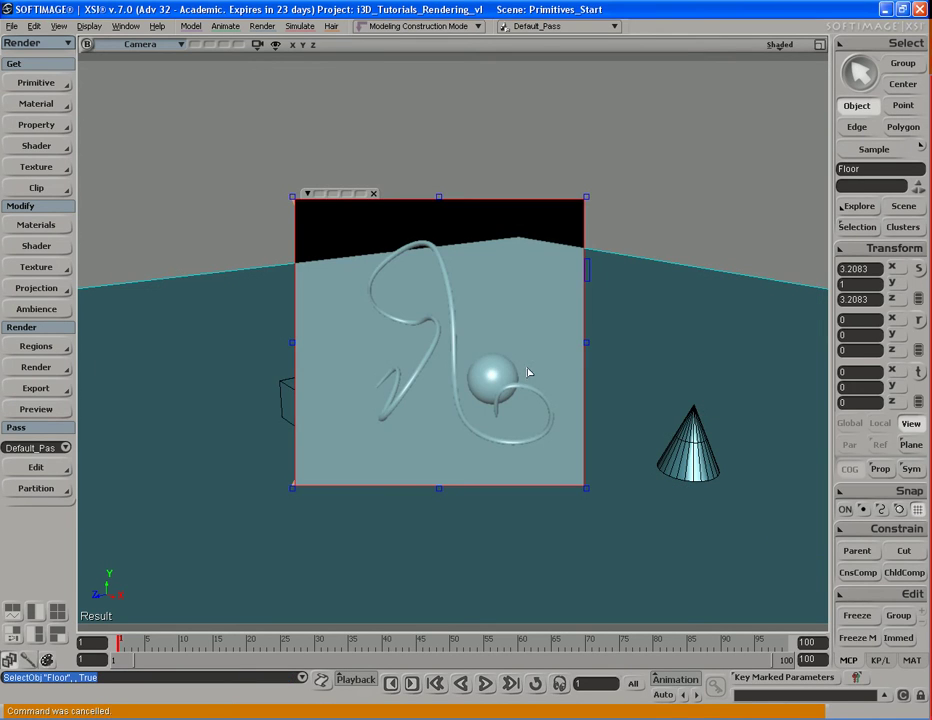
View the render region's Alpha display, followed by its Alpha-Blended RGB display.
click(311, 197)
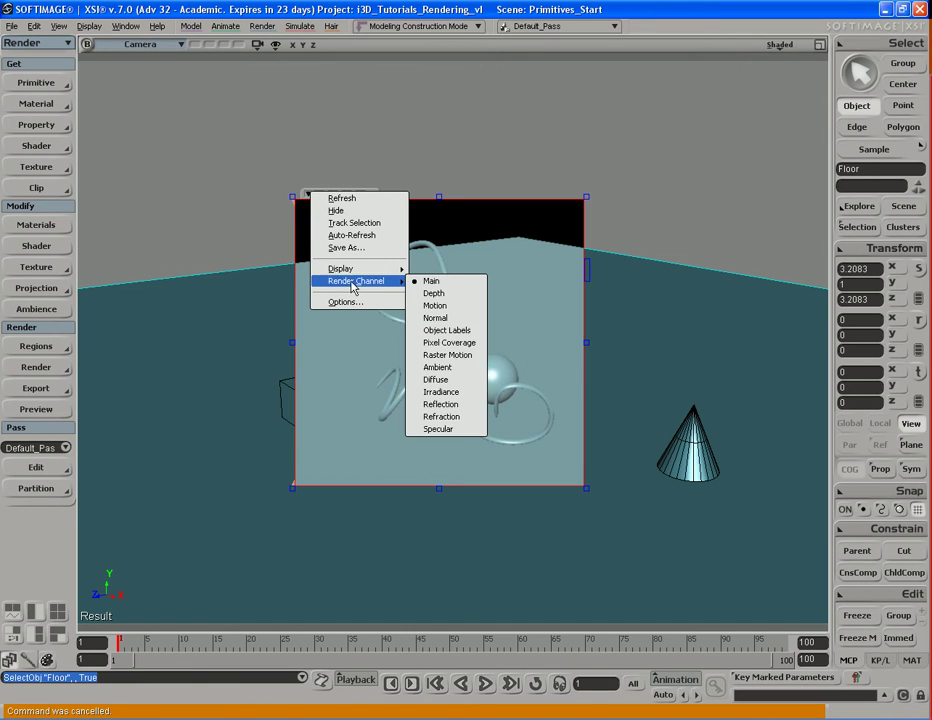
mouse_move(358, 273)
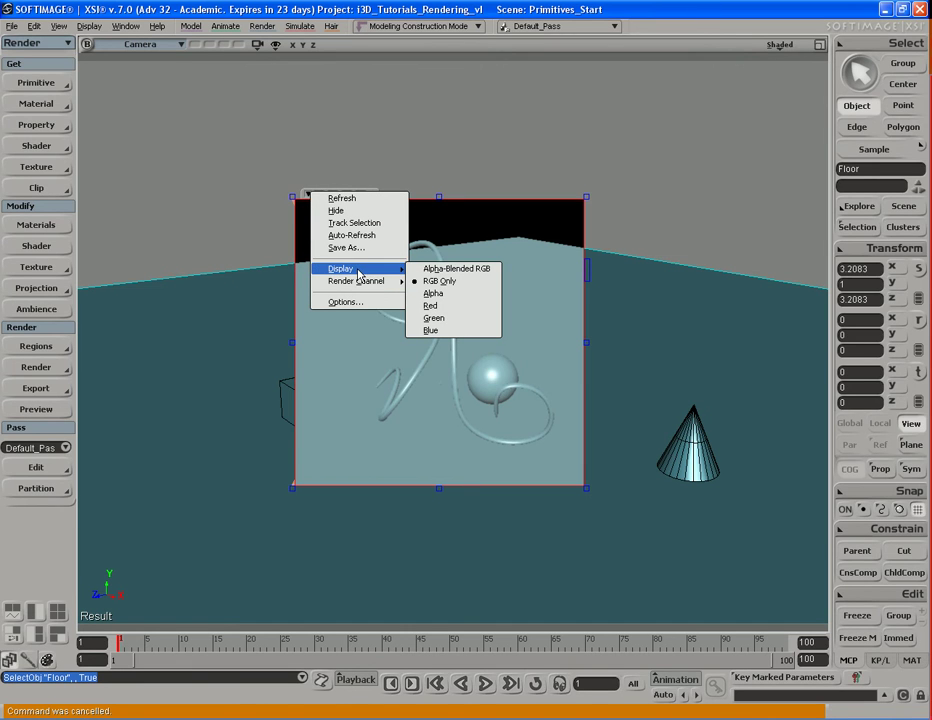
click(437, 295)
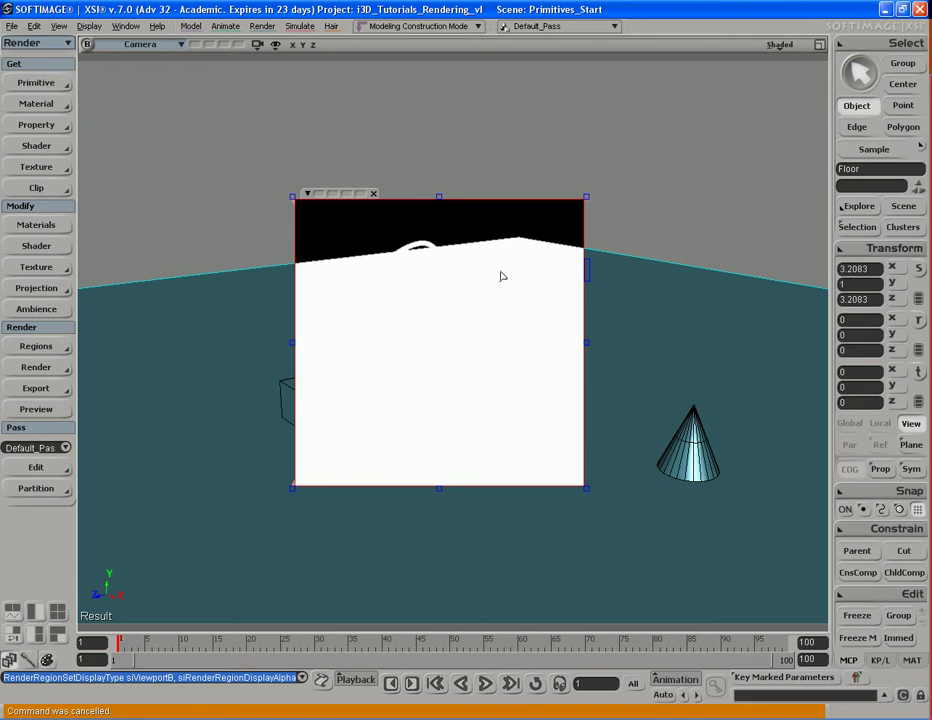
click(308, 193)
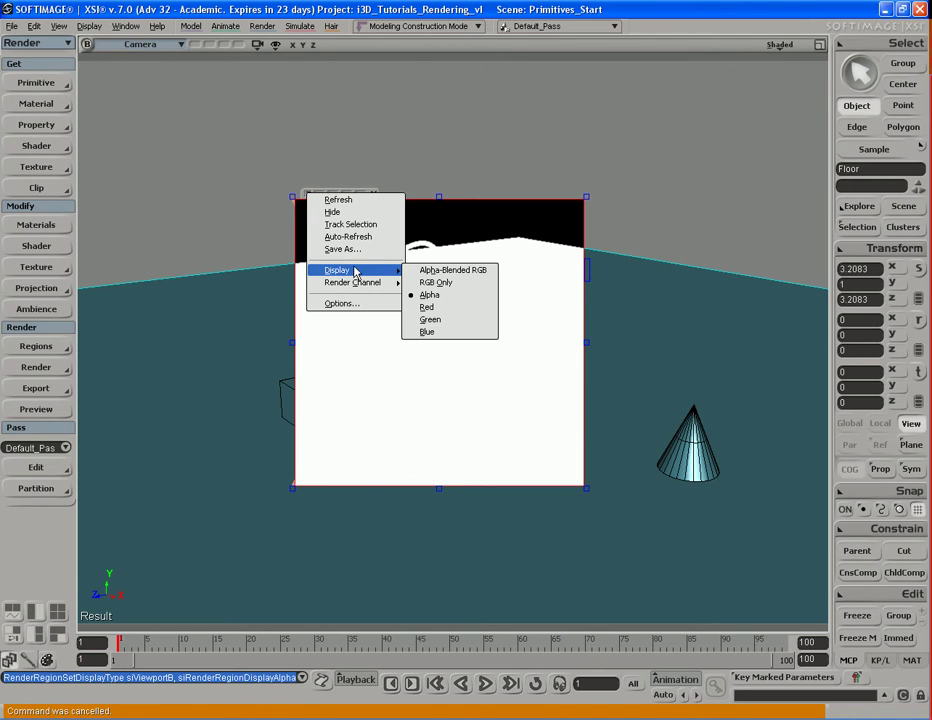
click(463, 274)
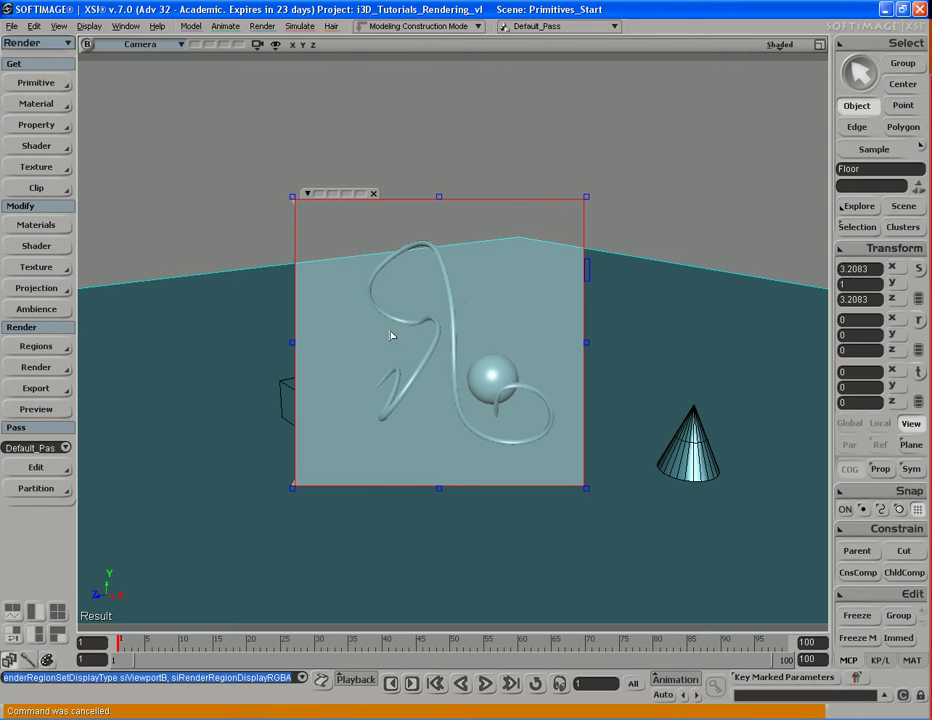
View the Red, Green and Blue displays of the render region in turn, and return it to RGB Only.
click(307, 193)
mouse_move(345, 270)
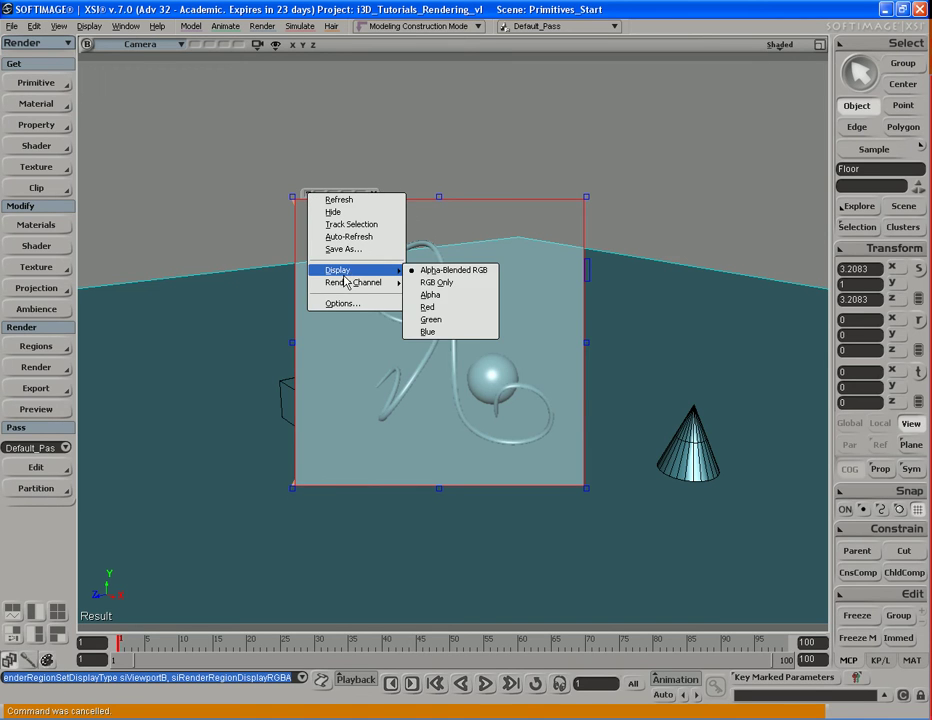
click(452, 313)
click(308, 193)
mouse_move(353, 286)
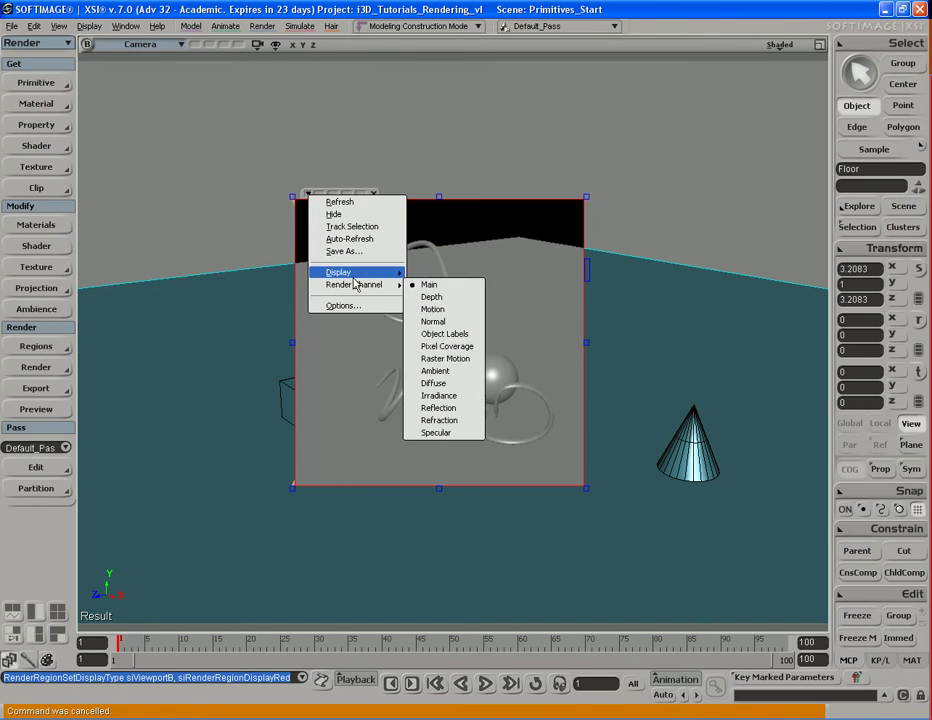
click(432, 321)
click(307, 193)
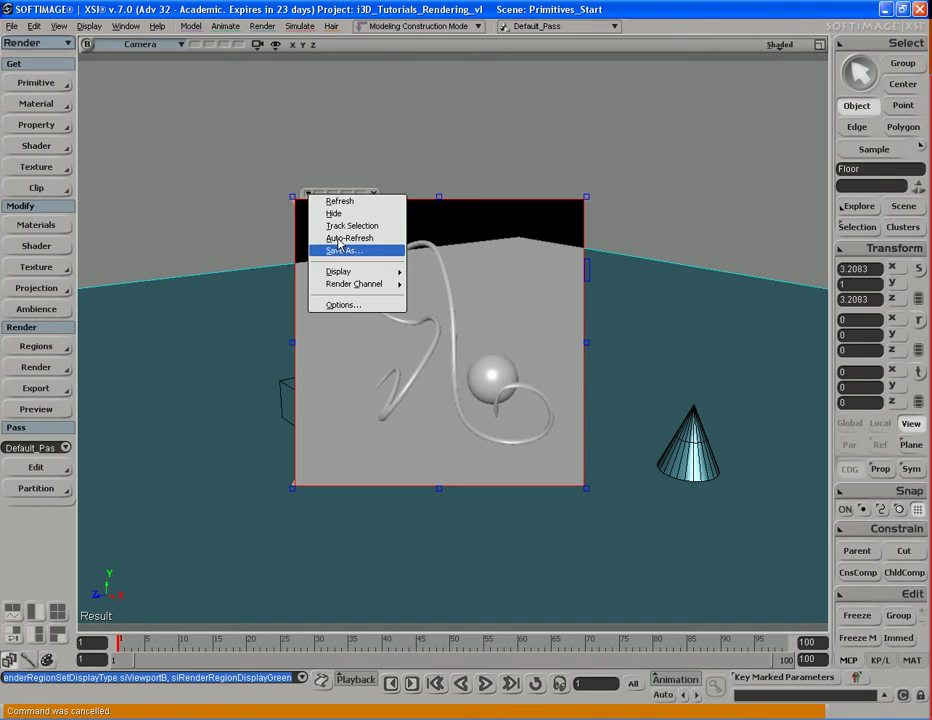
click(445, 331)
click(307, 195)
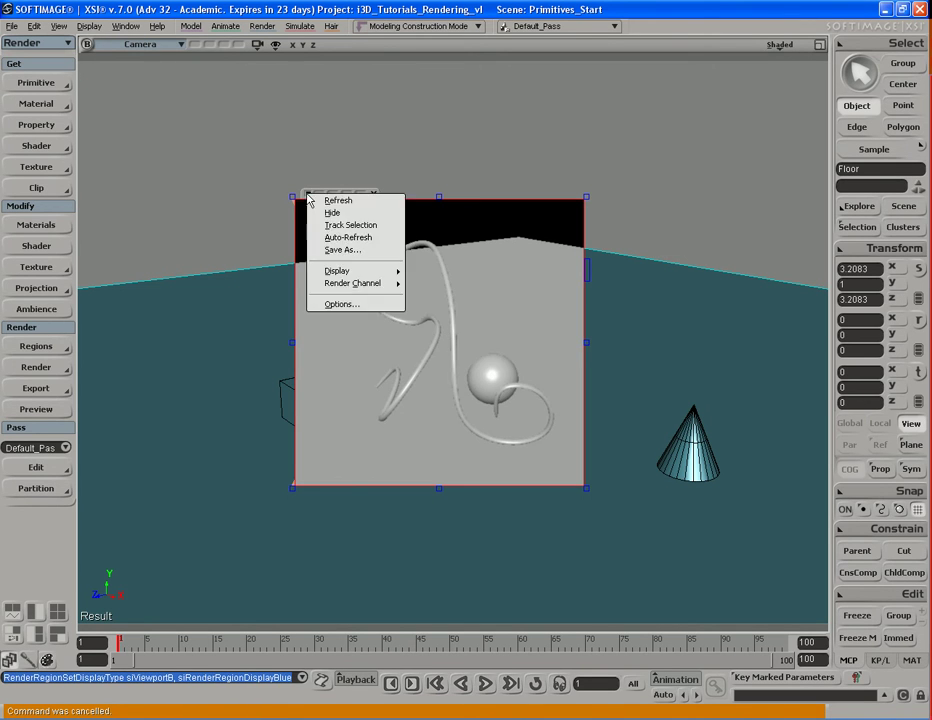
click(438, 284)
Set the render region's render channel to Ambient.
click(307, 194)
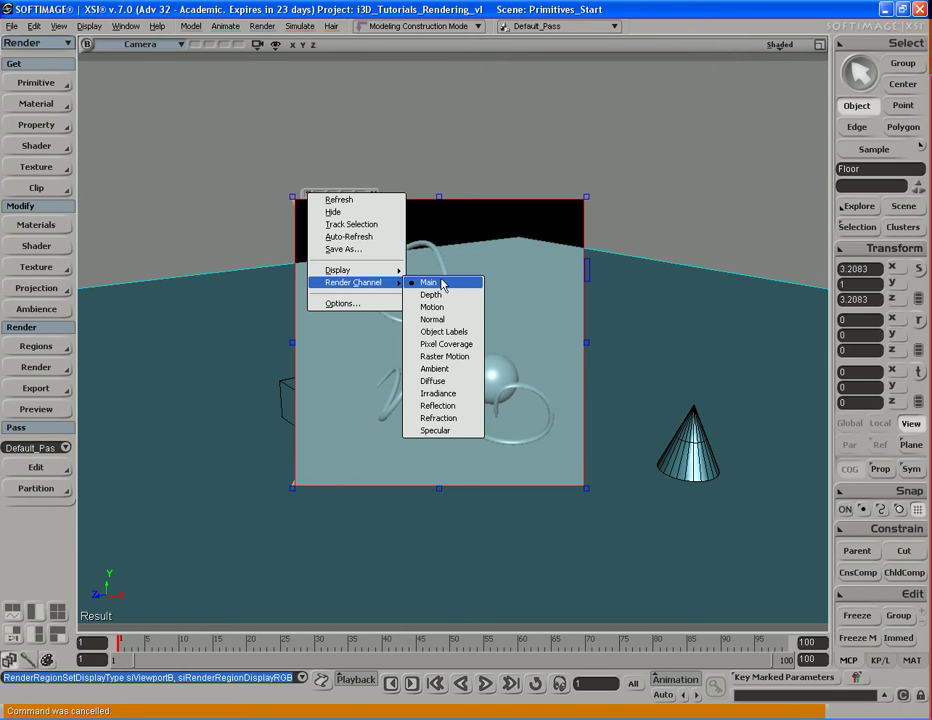
click(436, 368)
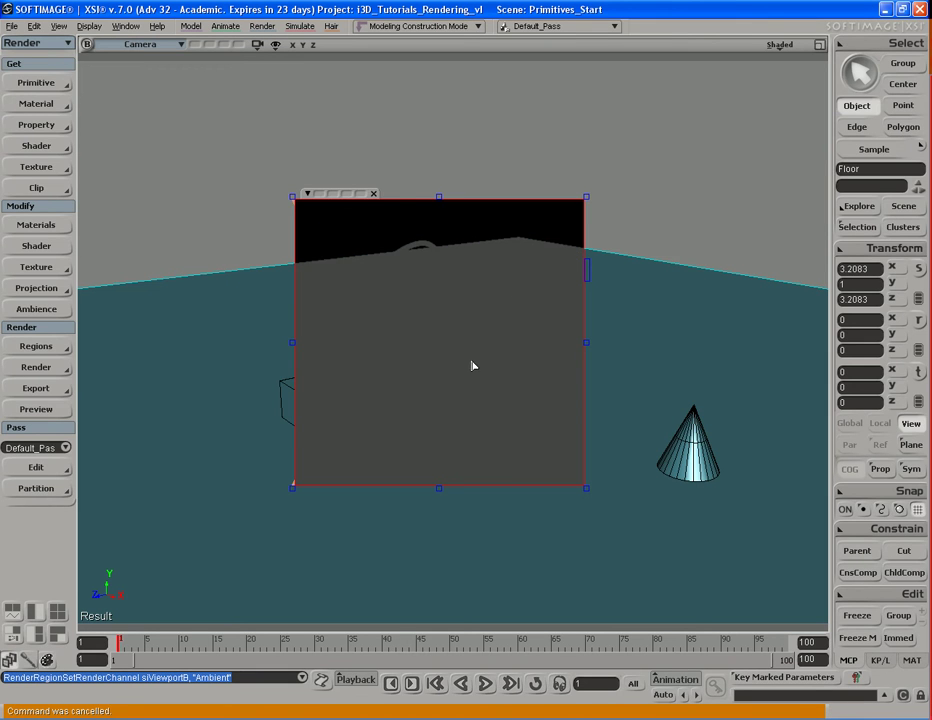
View the render region's Specular render channel, and return the region to the Main channel.
click(307, 196)
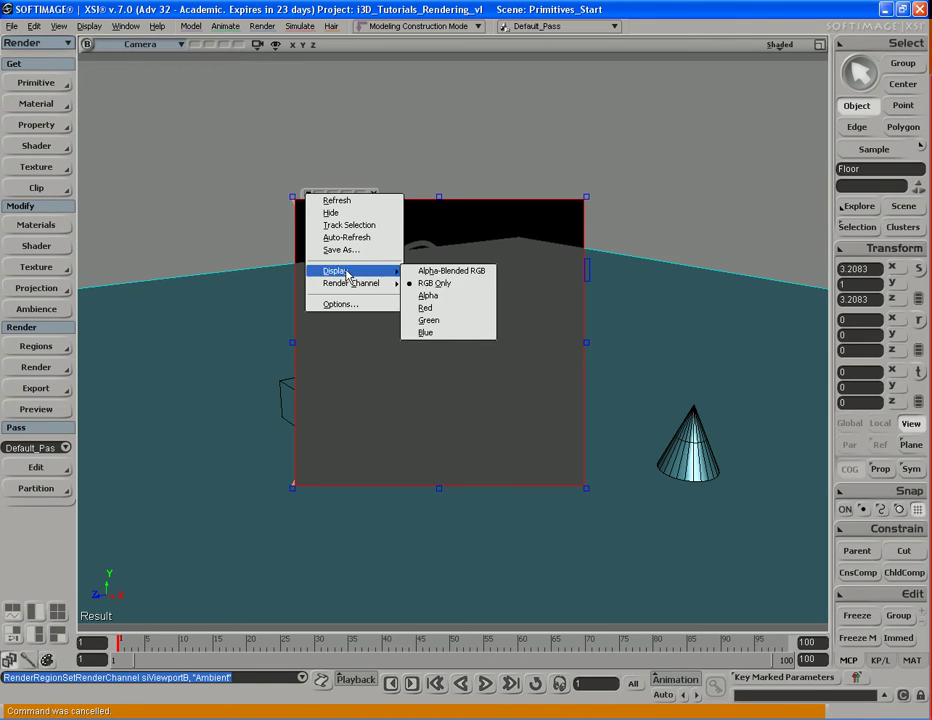
mouse_move(375, 285)
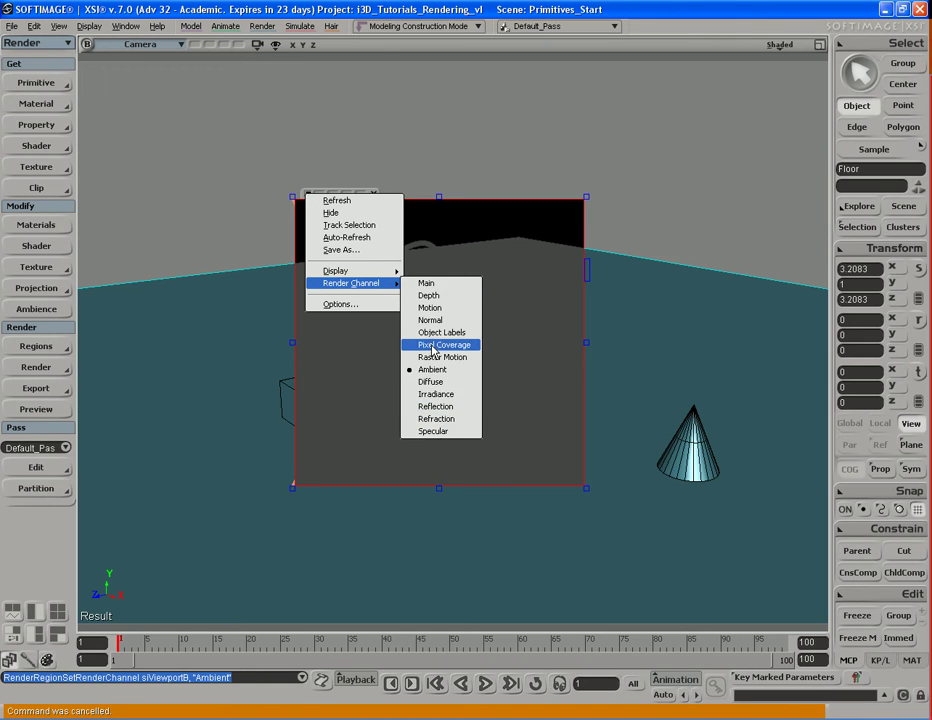
click(434, 431)
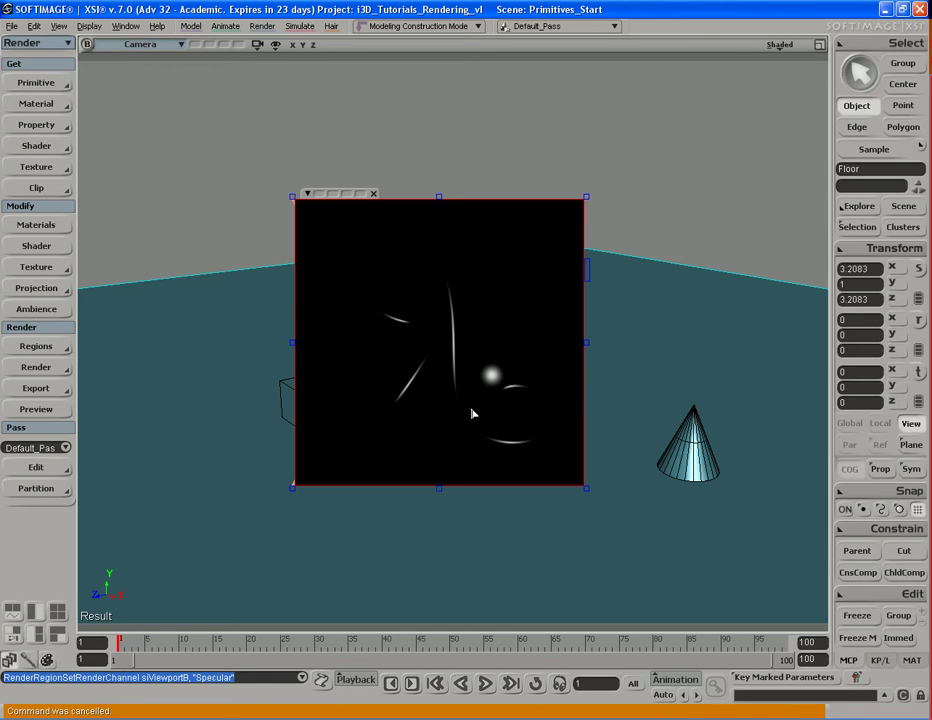
click(306, 197)
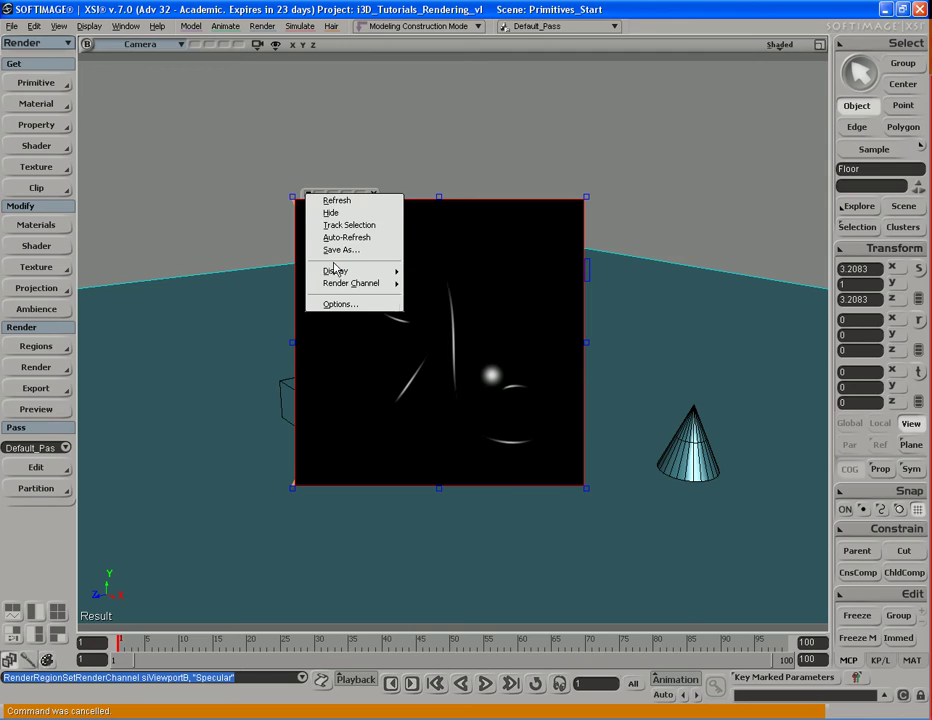
mouse_move(343, 284)
click(445, 288)
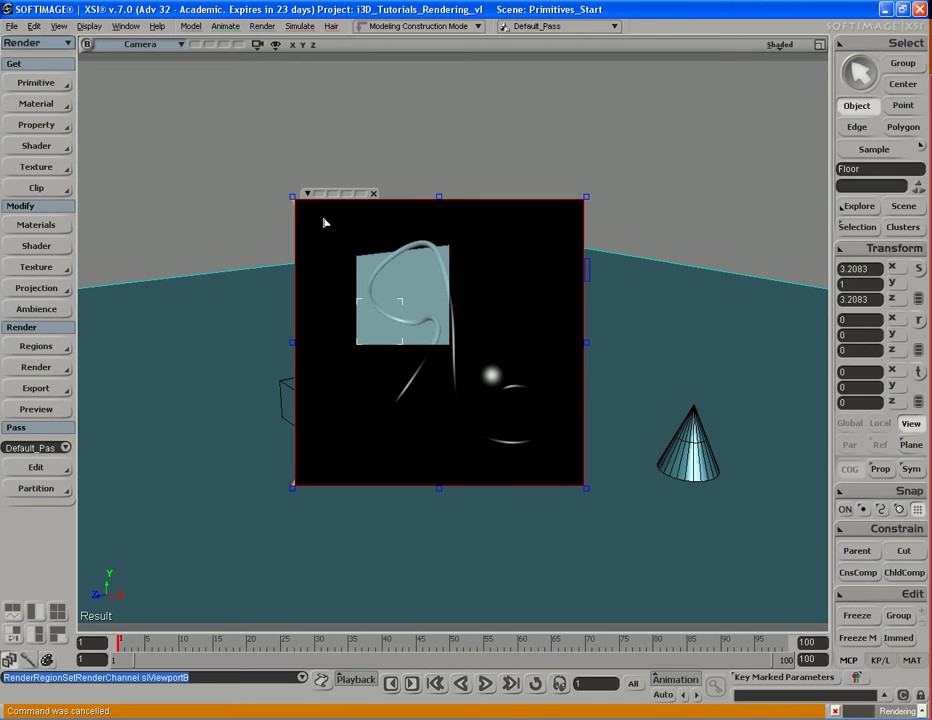
Open the render region's options, try out Use Current Pass Options, and turn it off again.
click(307, 196)
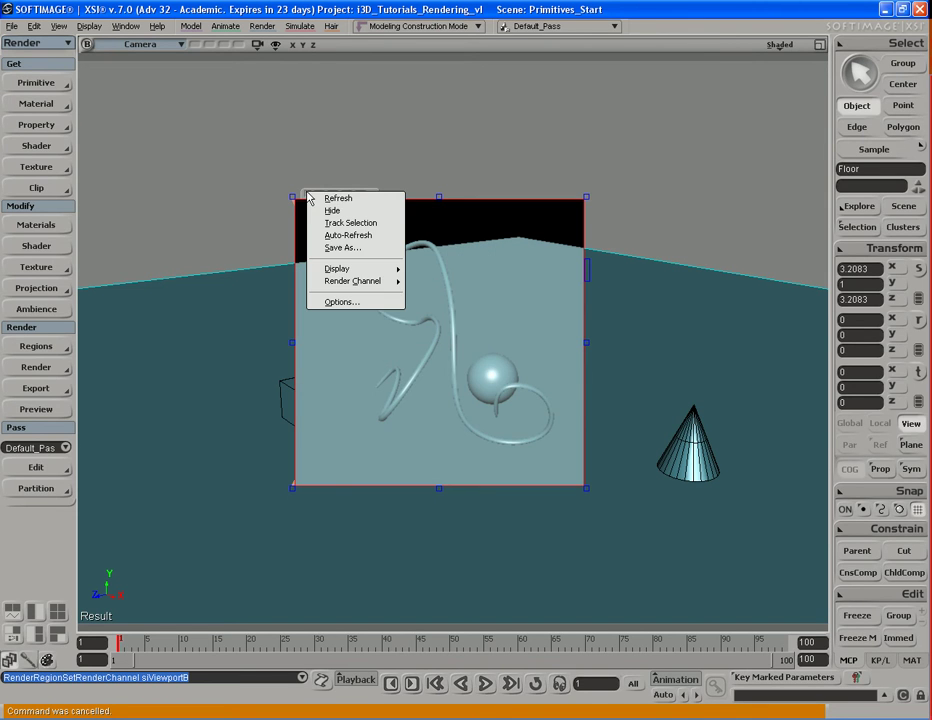
click(352, 303)
drag(248, 140, 250, 12)
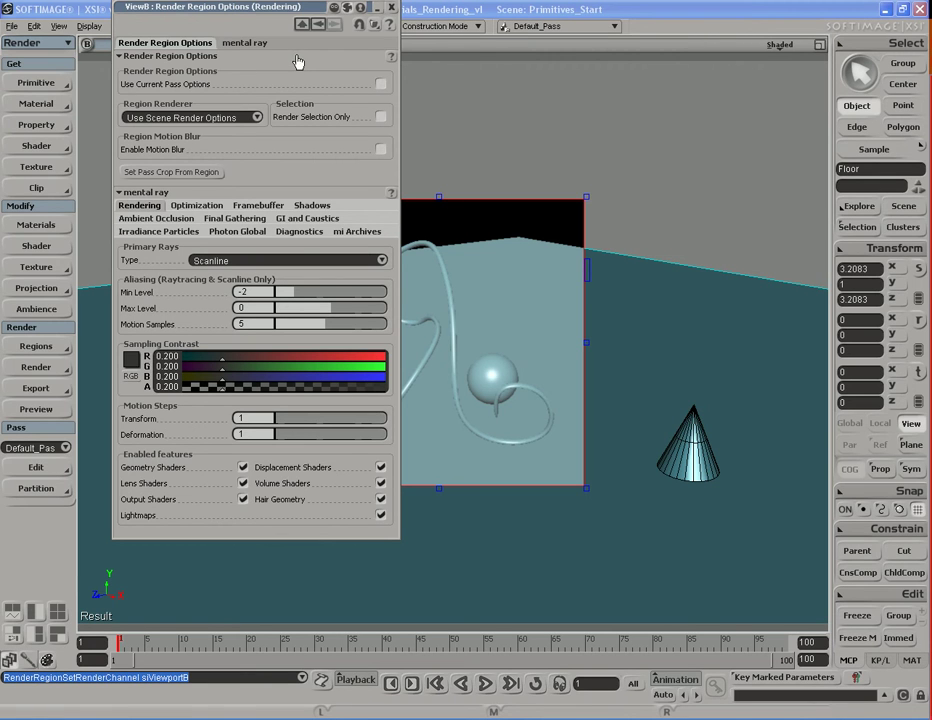
click(381, 87)
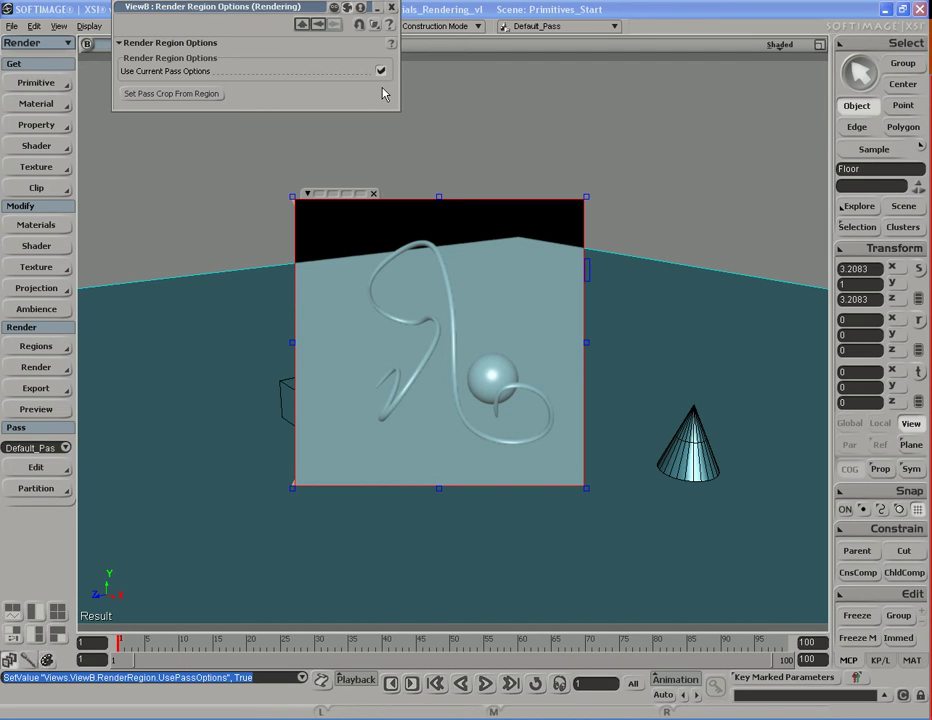
click(380, 70)
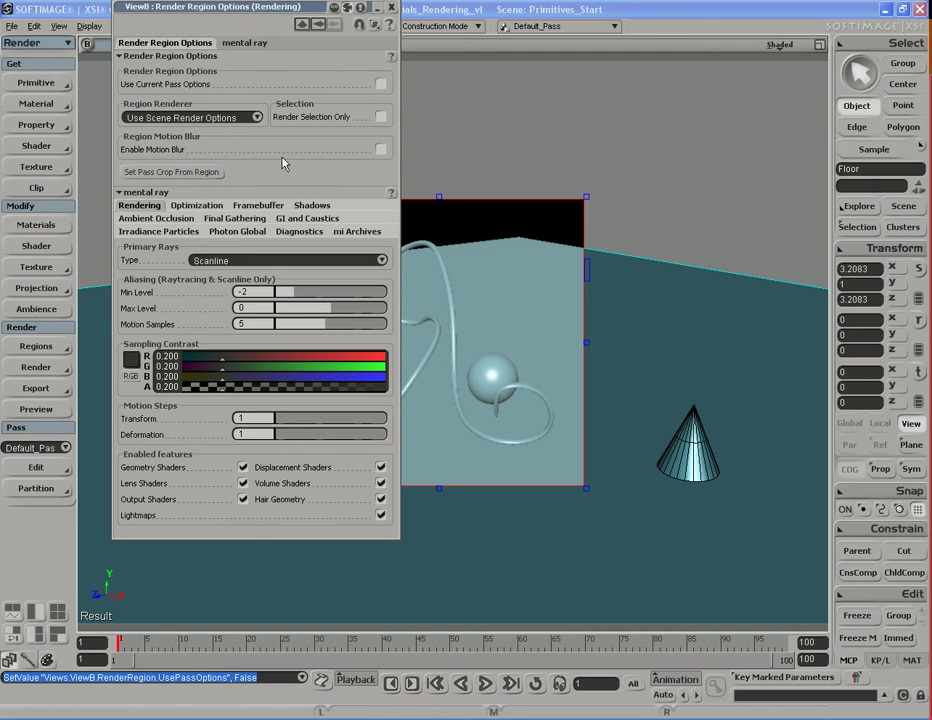
Examine the region's mental ray settings, including Optimization, Framebuffer, Shadows, Ambient Occlusion, Final Gathering, GI and Caustics, and Rendering, and close the options.
click(185, 206)
click(258, 205)
click(312, 205)
click(232, 219)
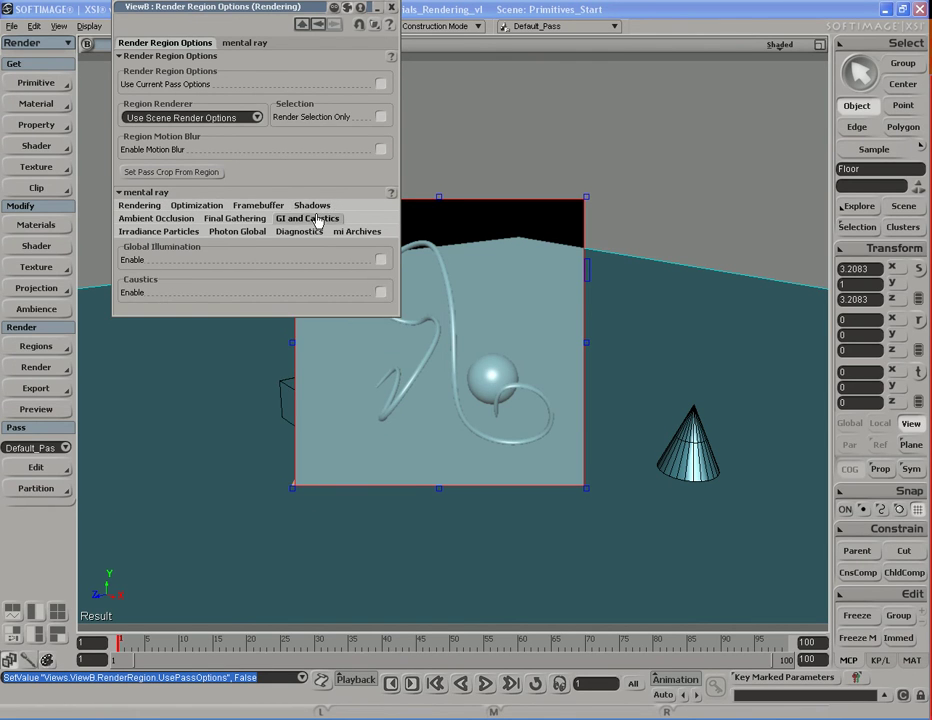
click(158, 219)
click(232, 219)
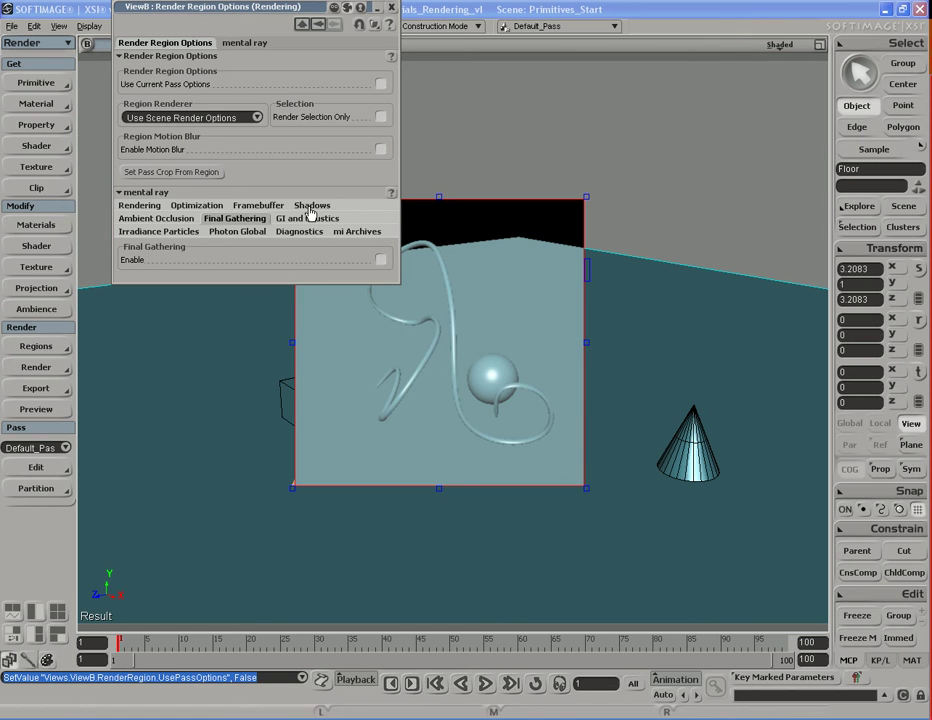
click(303, 221)
click(258, 205)
click(185, 206)
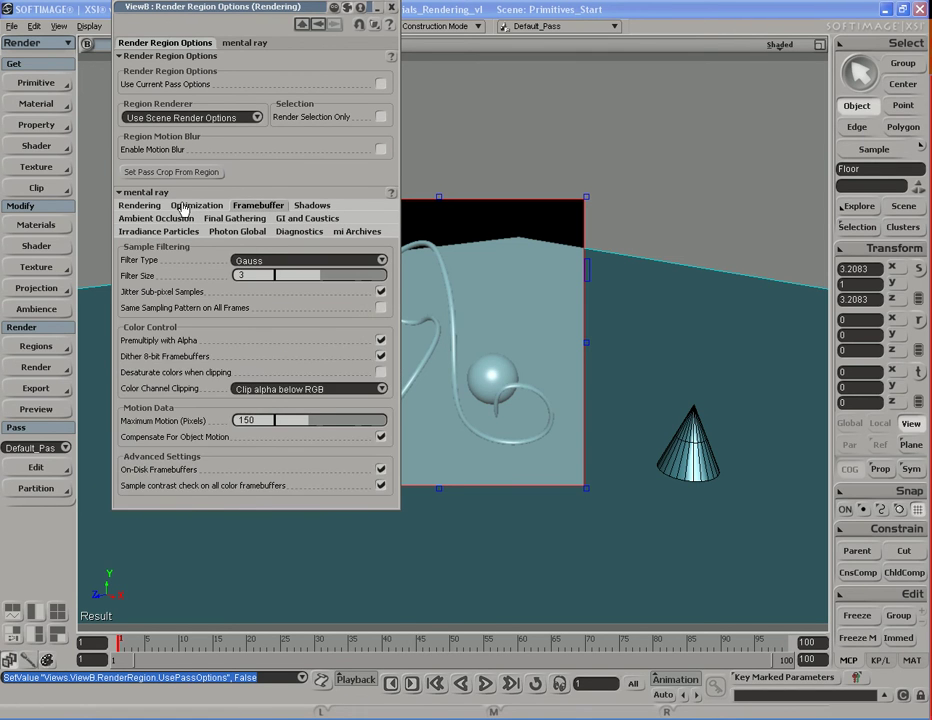
click(137, 206)
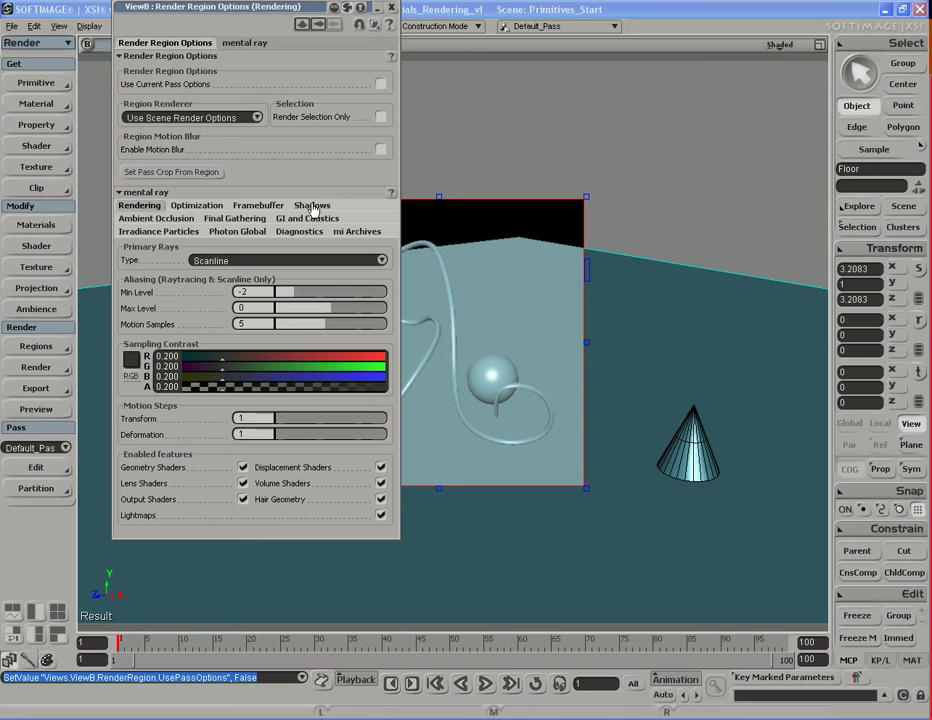
click(392, 8)
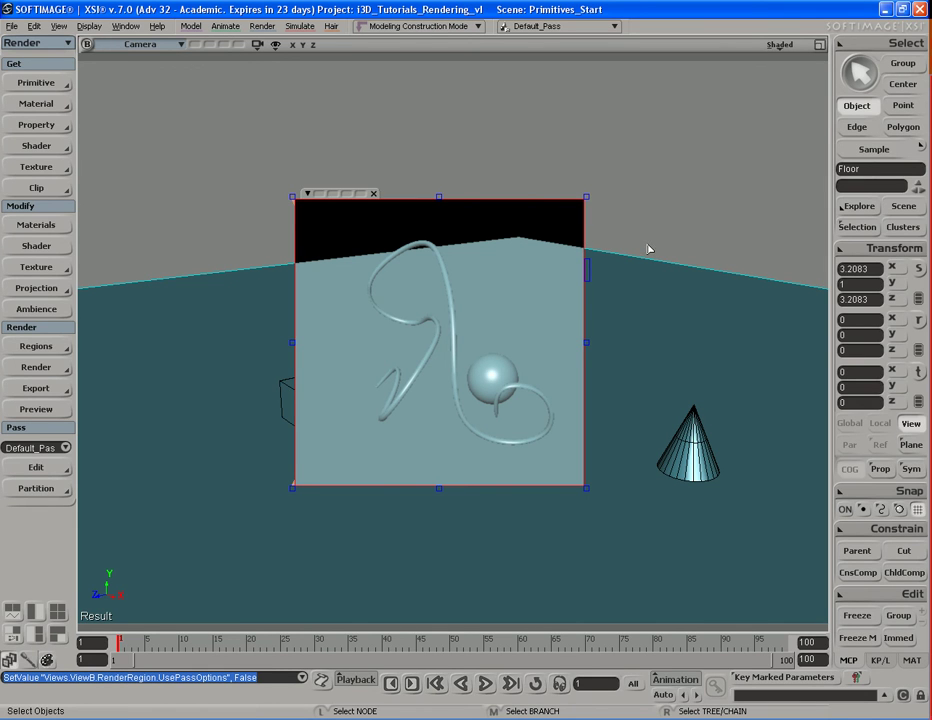
click(48, 347)
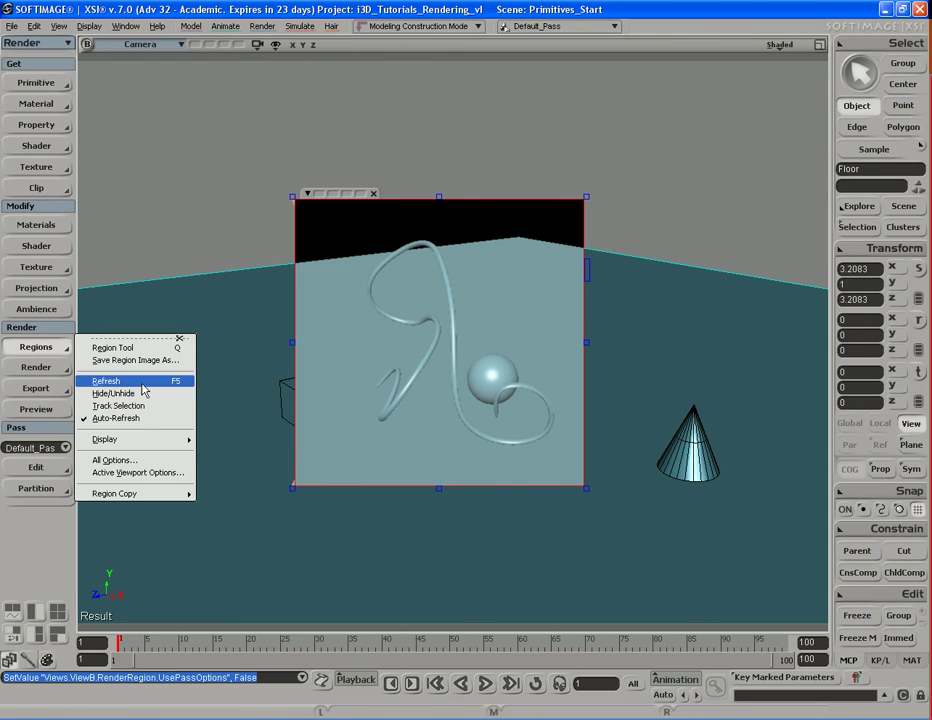
click(307, 196)
click(307, 196)
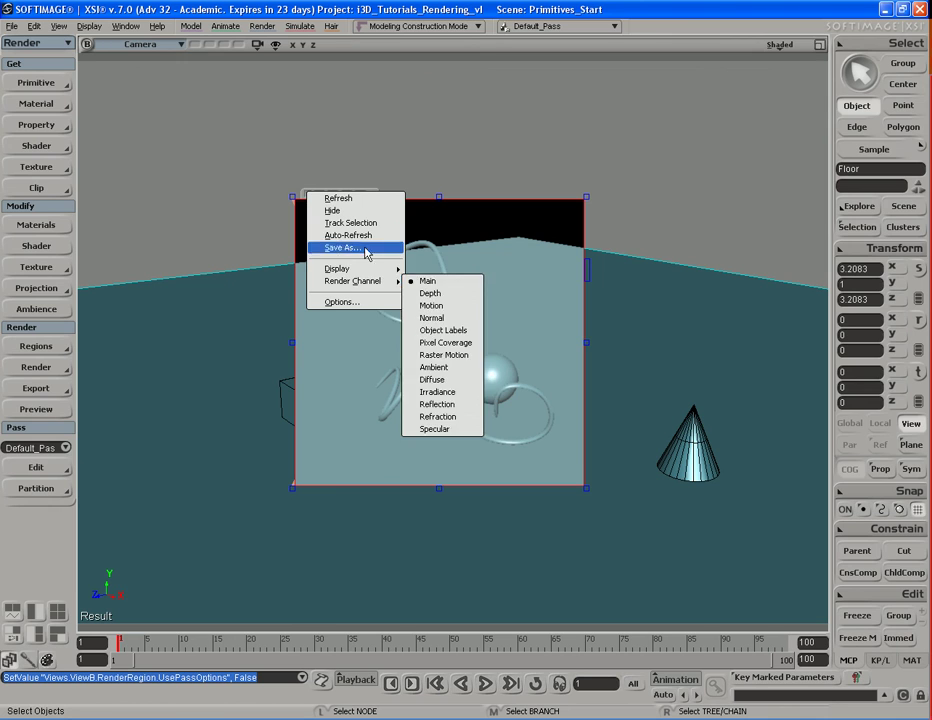
mouse_move(357, 286)
click(308, 195)
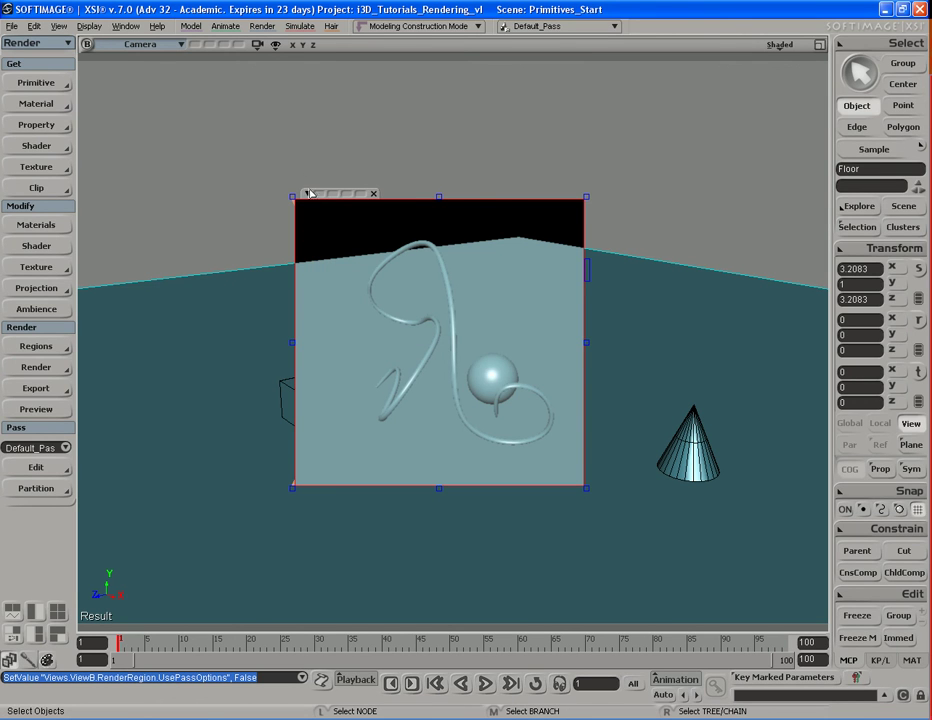
Use the Region Tool to hide the render region in the Camera view.
key(q)
middle_click(634, 232)
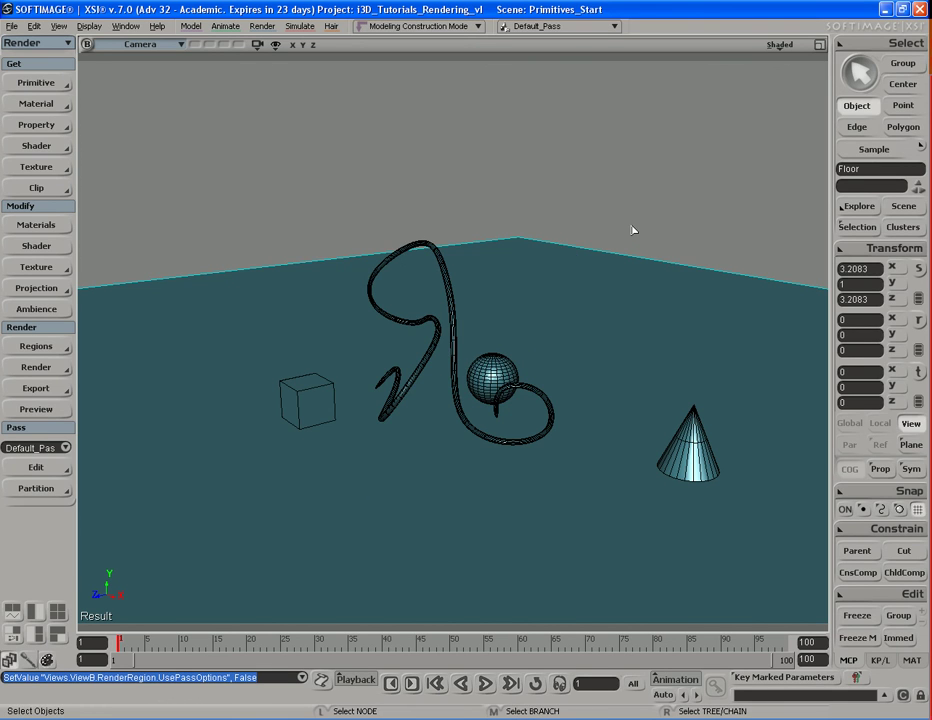